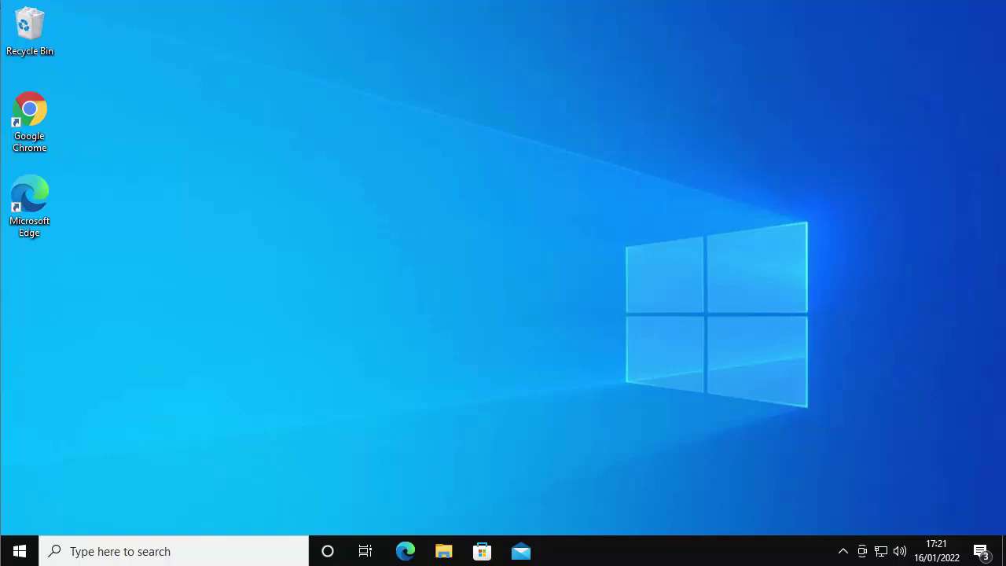
Search the Start menu for regedit and bring up the Registry Editor result's shortcut menu
left_click(20, 551)
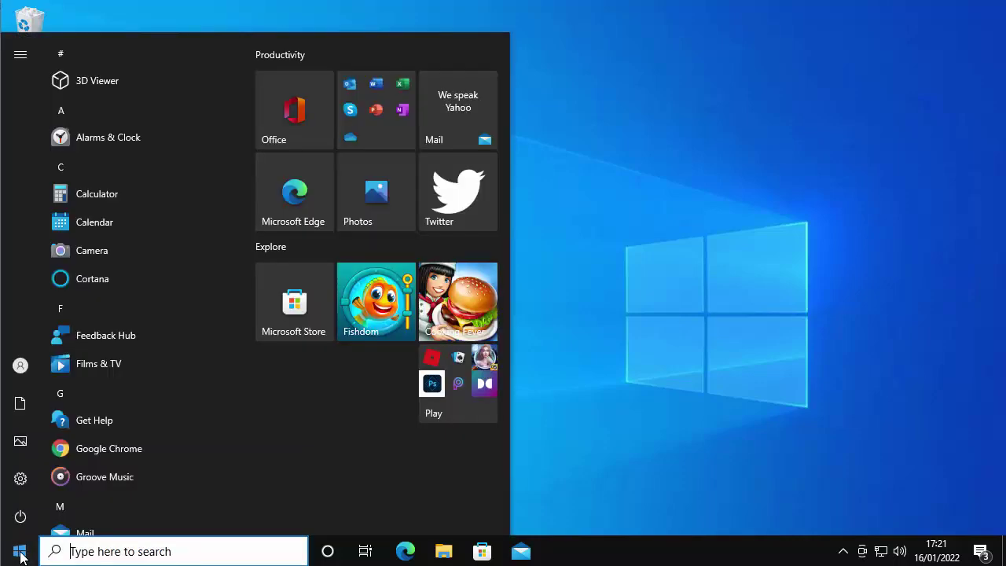
type("regedit")
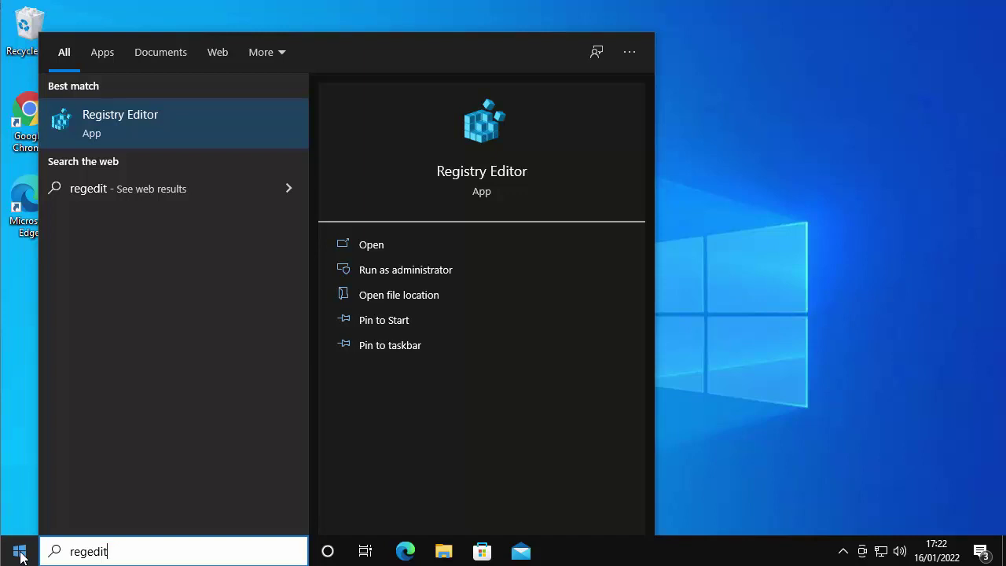
left_click(132, 117)
right_click(132, 117)
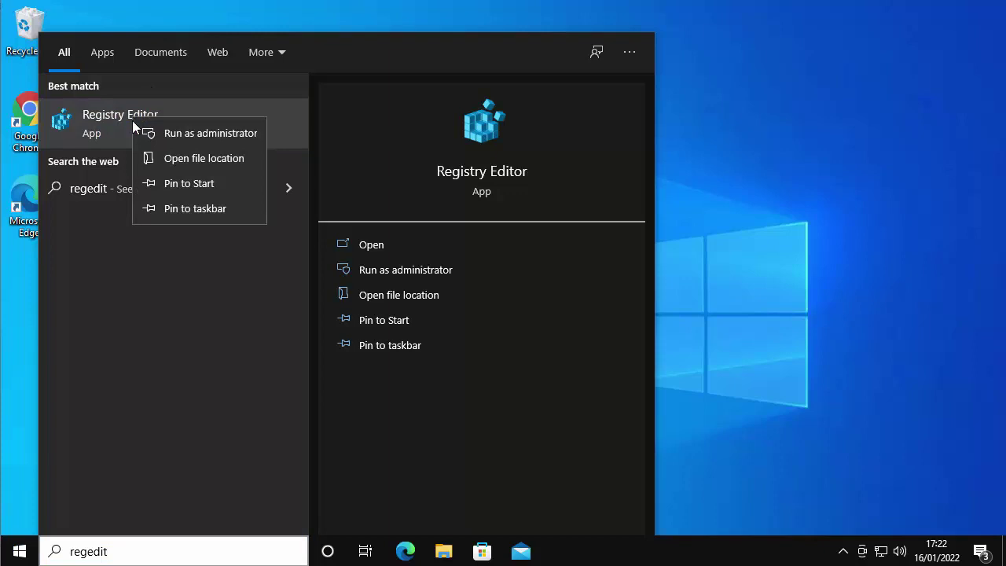
Run Registry Editor as administrator, approve the UAC prompt, and dismiss the Start menu
left_click(231, 136)
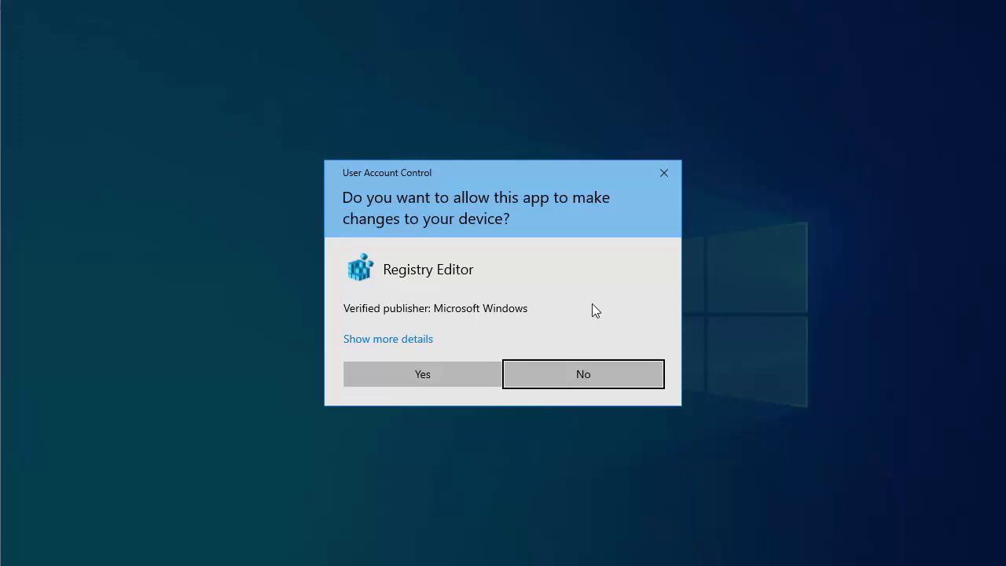
left_click(446, 372)
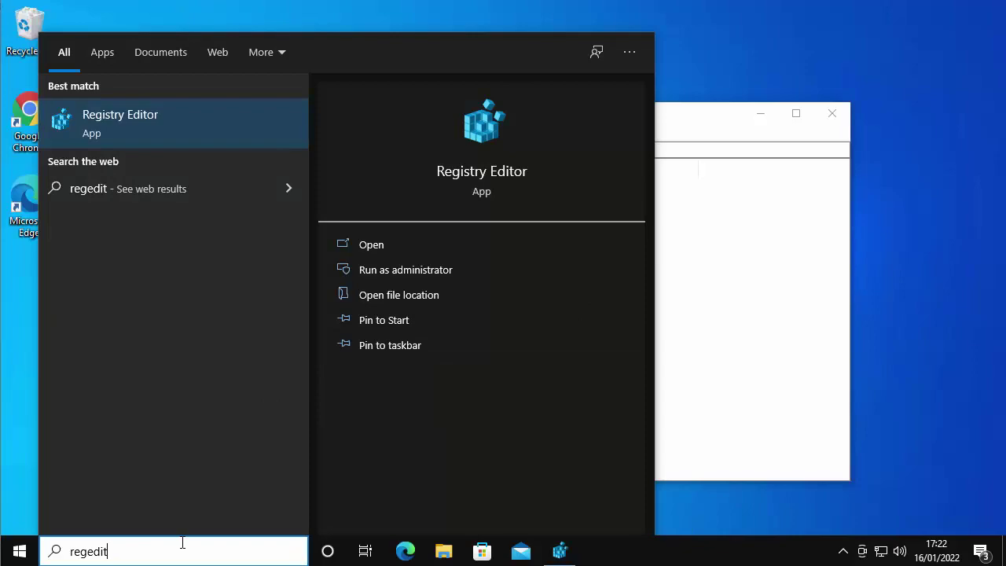
left_click(20, 553)
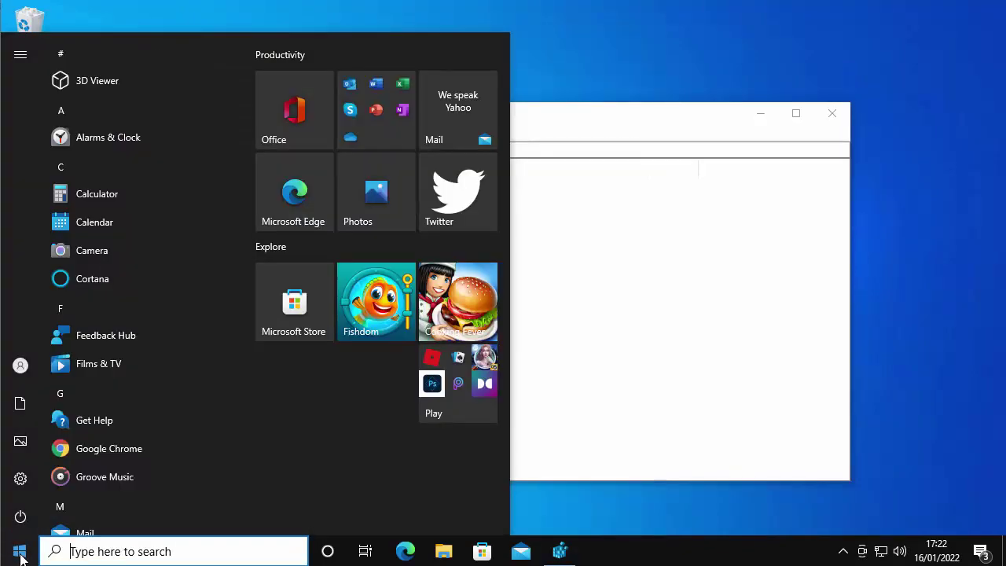
left_click(19, 553)
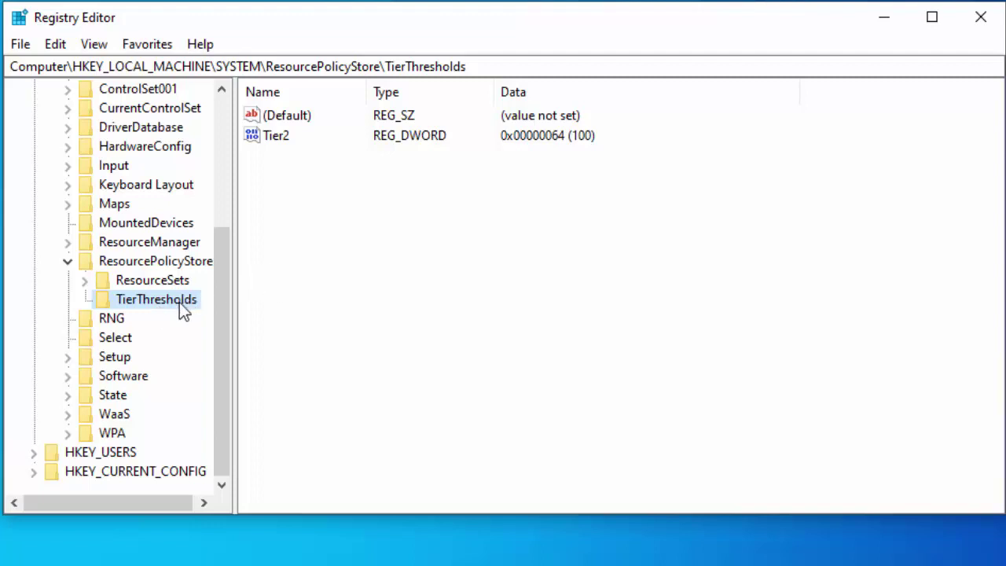
Jump back to the Computer root of the registry tree with the Home key
key("Home")
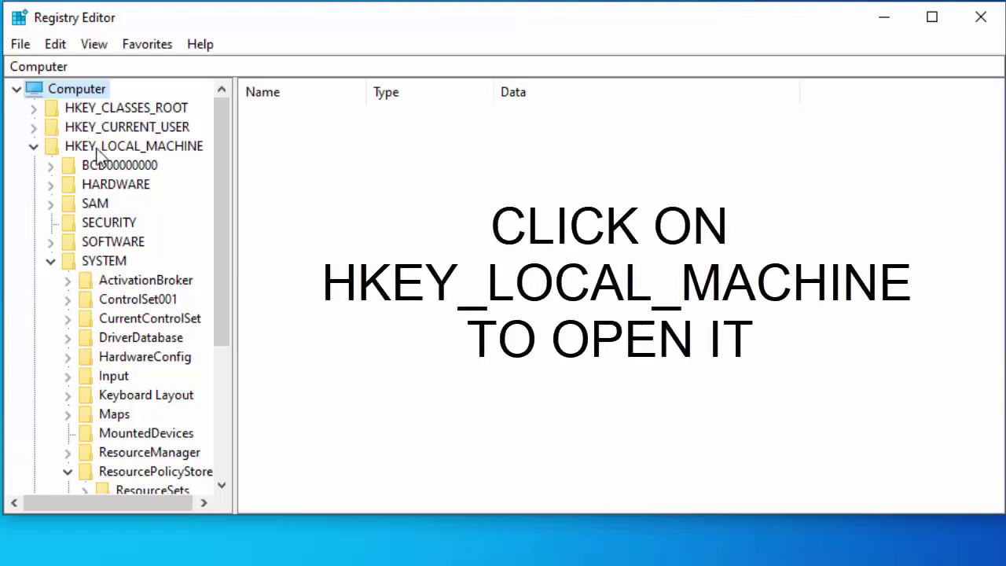
Expand SOFTWARE, Policies, Microsoft and Windows under HKEY_LOCAL_MACHINE in the tree
scroll(93, 167, "down", 1)
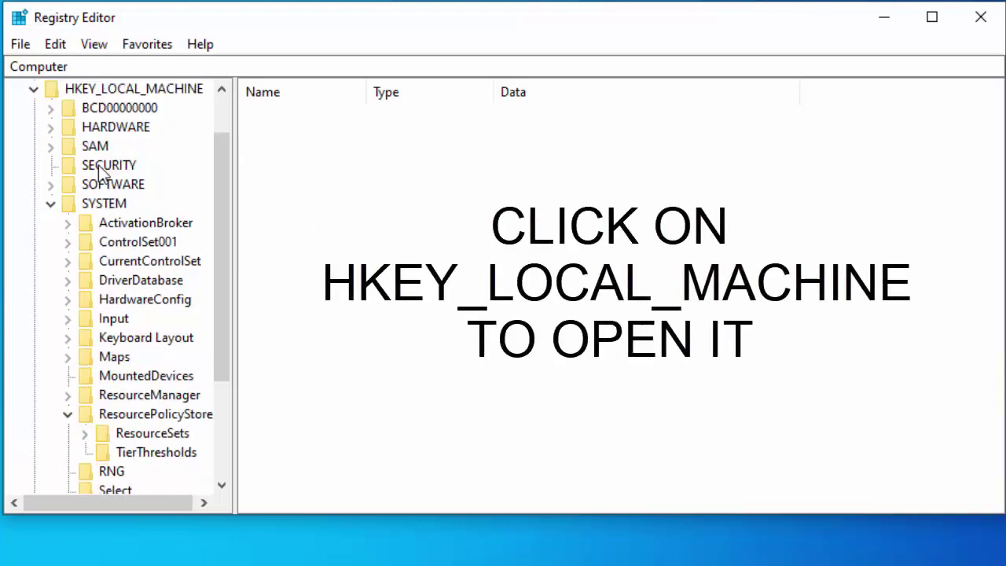
left_click(50, 191)
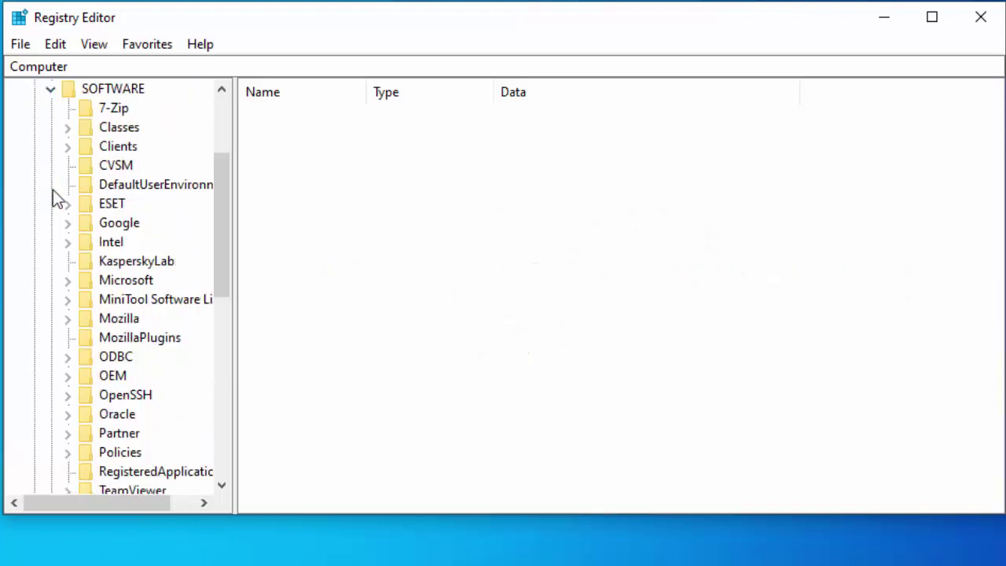
scroll(165, 204, "down", 2)
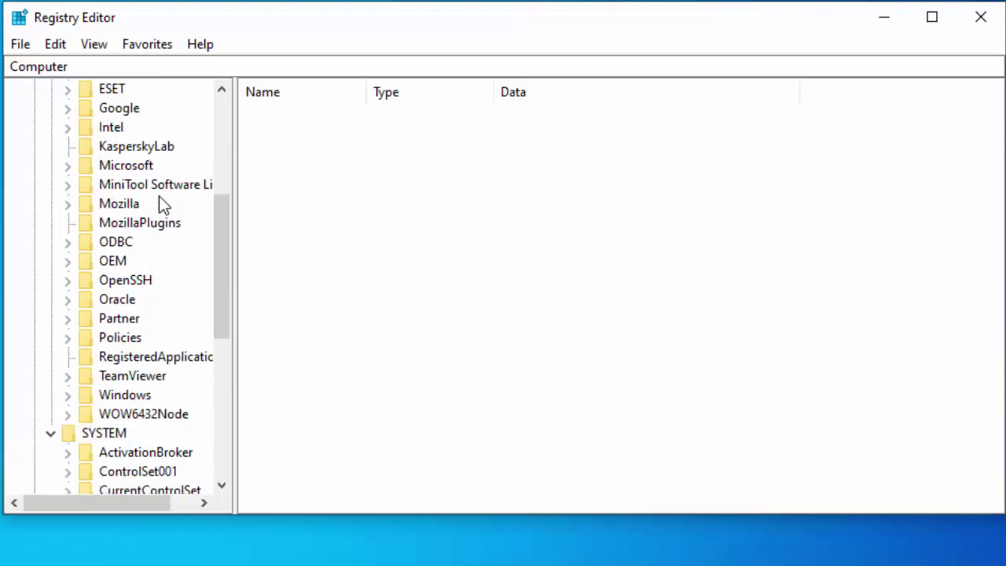
left_click(67, 340)
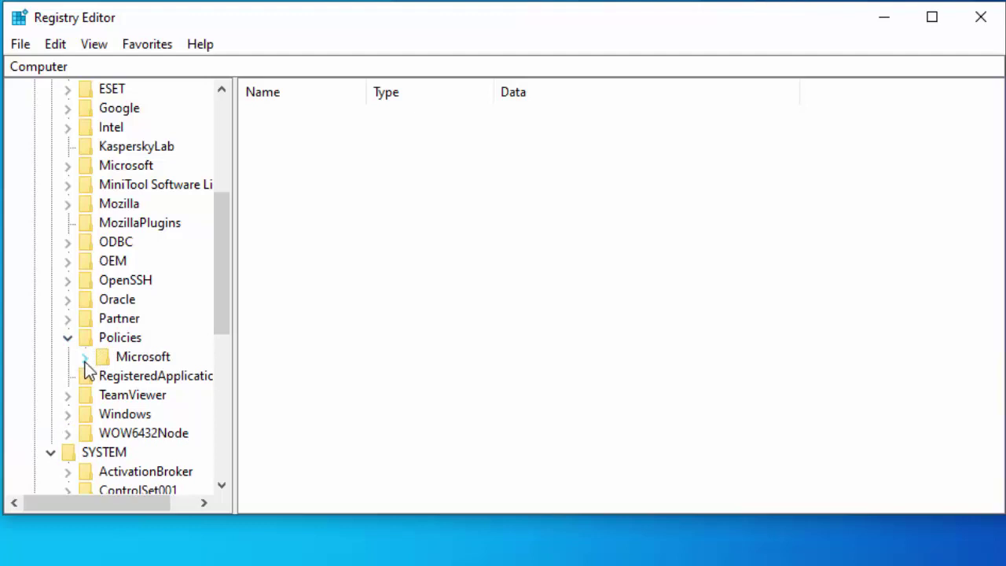
left_click(84, 357)
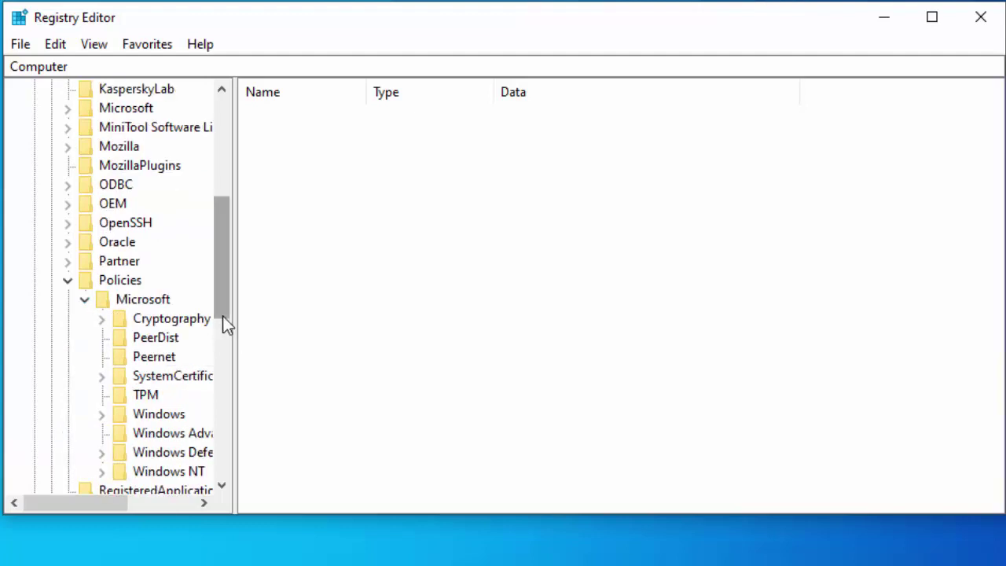
scroll(224, 322, "down", 1)
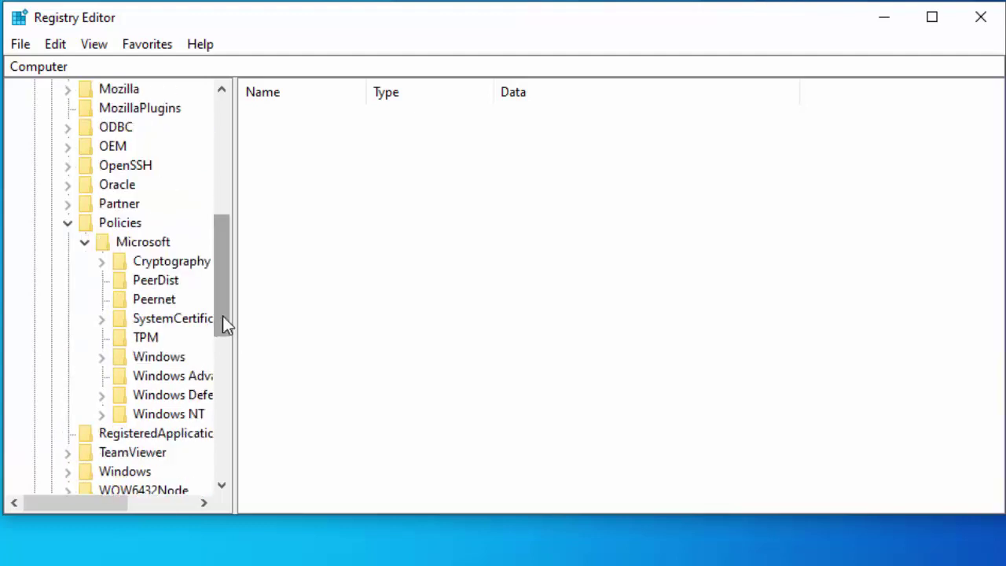
left_click(101, 362)
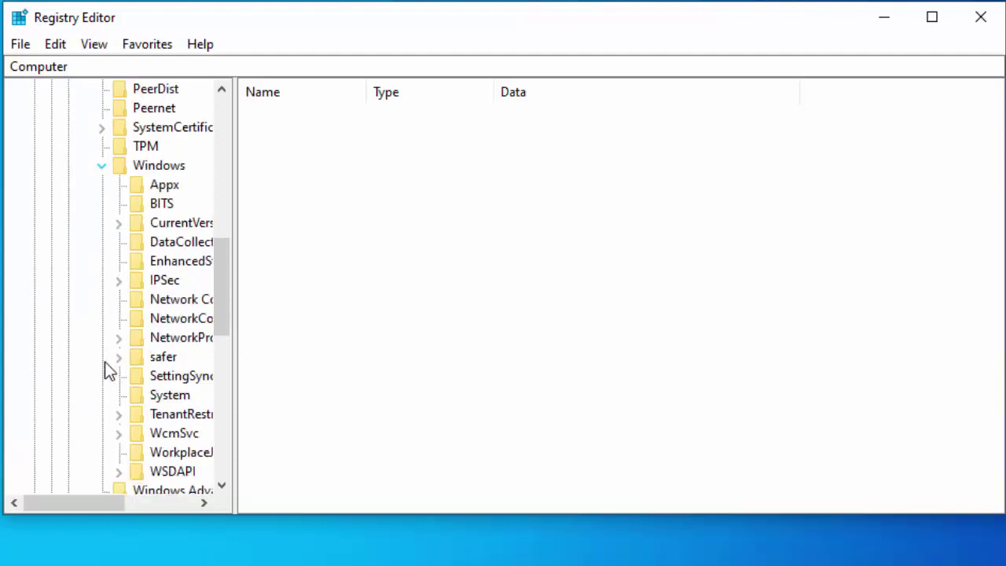
scroll(218, 318, "down", 2)
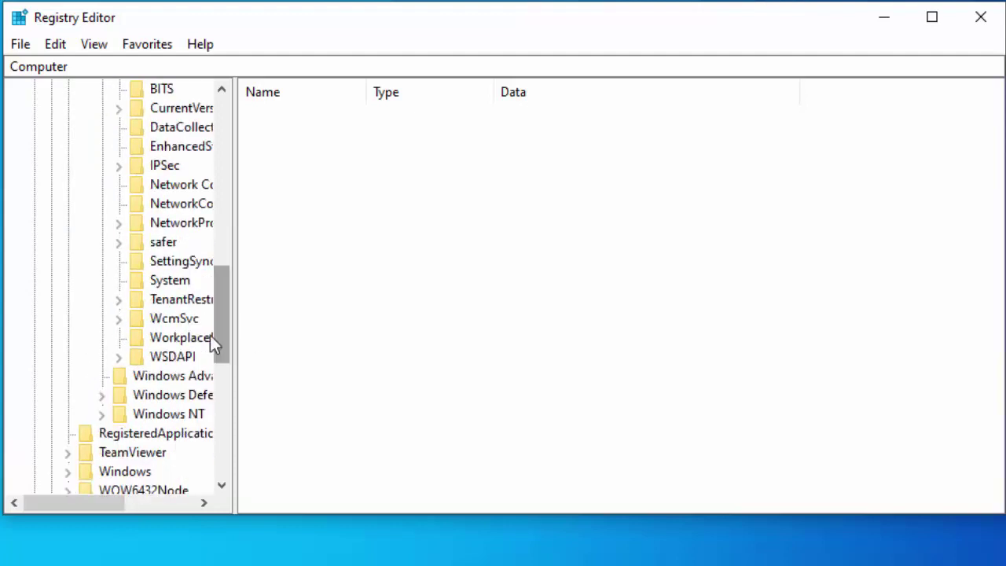
left_click_drag(222, 306, 222, 271)
scroll(224, 271, "down", 1)
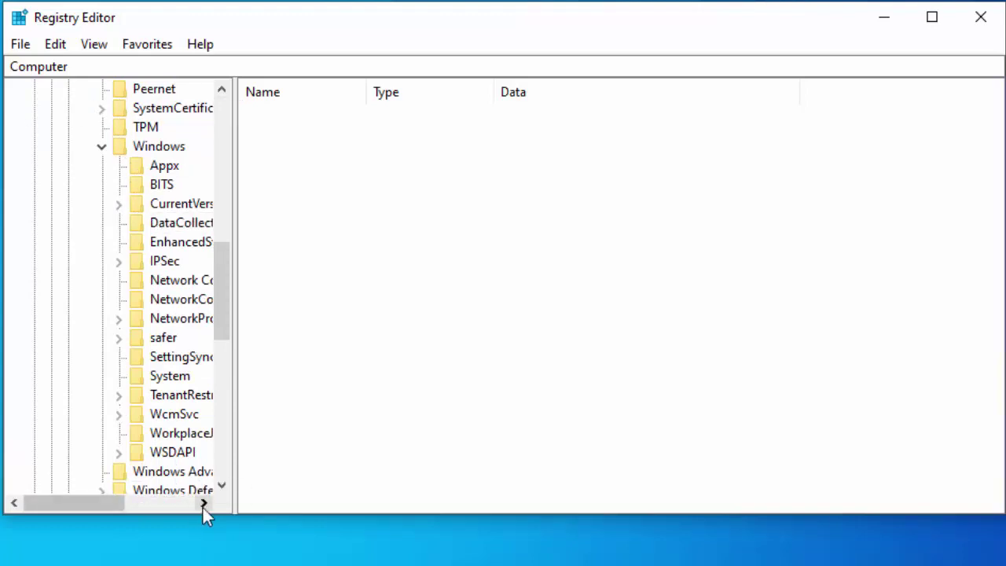
Create a key named WindowsUpdate under HKLM\SOFTWARE\Policies\Microsoft\Windows
right_click(152, 154)
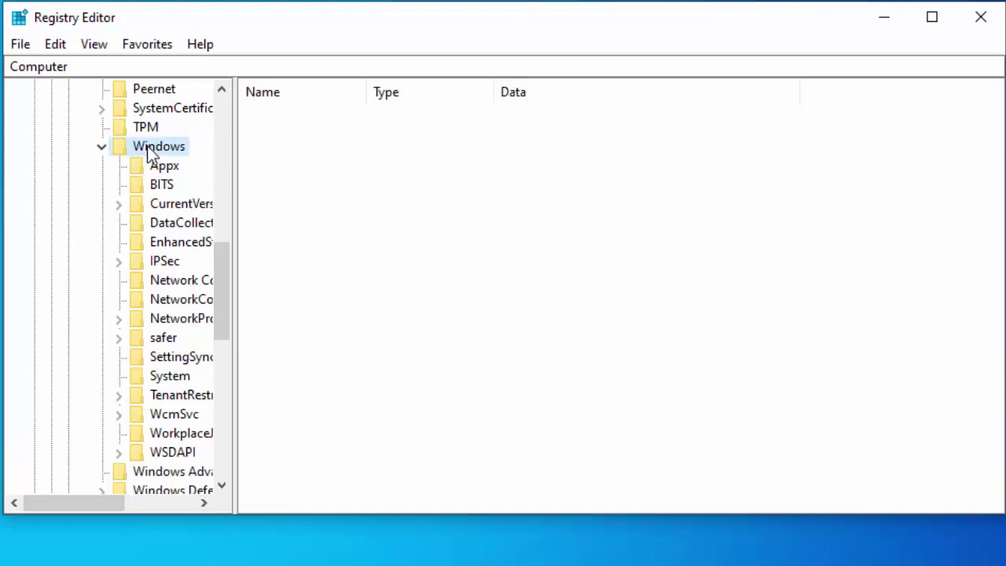
mouse_move(209, 193)
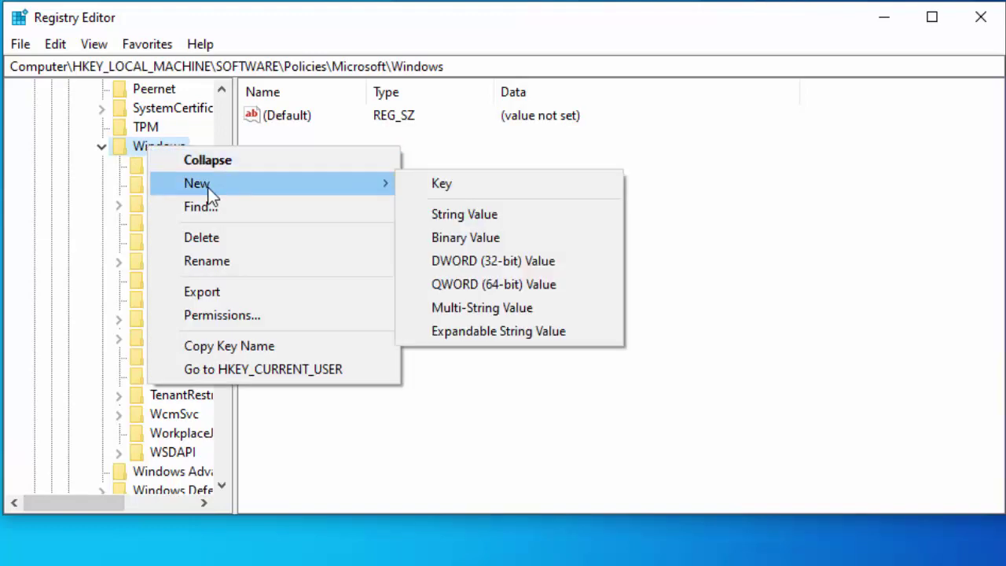
left_click(465, 183)
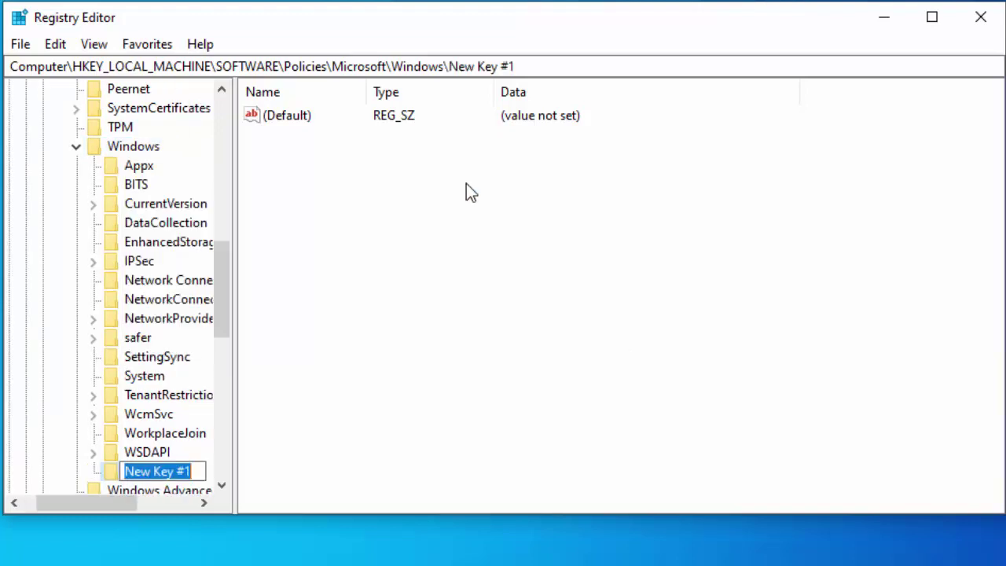
type("Windows")
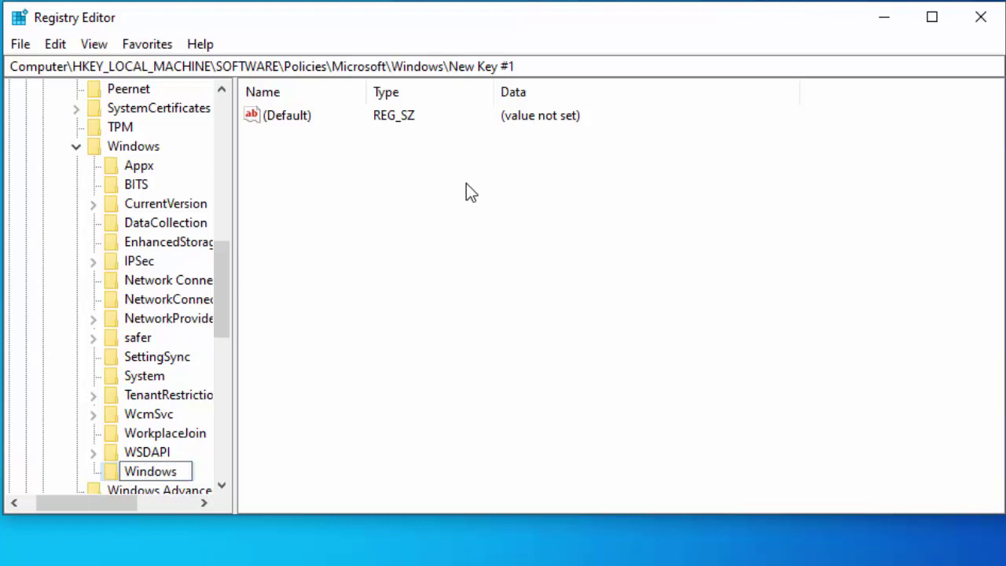
type("Update")
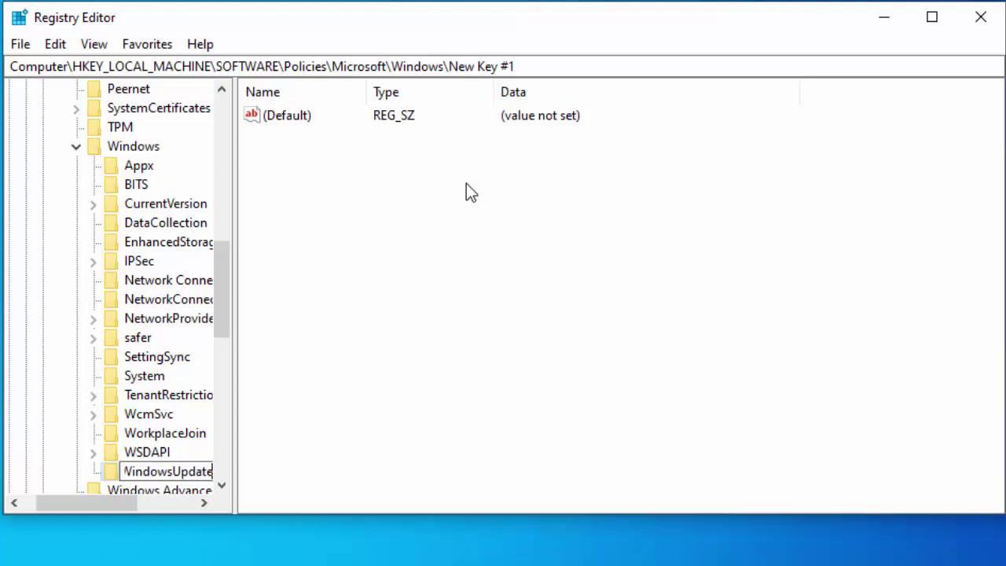
key("Return")
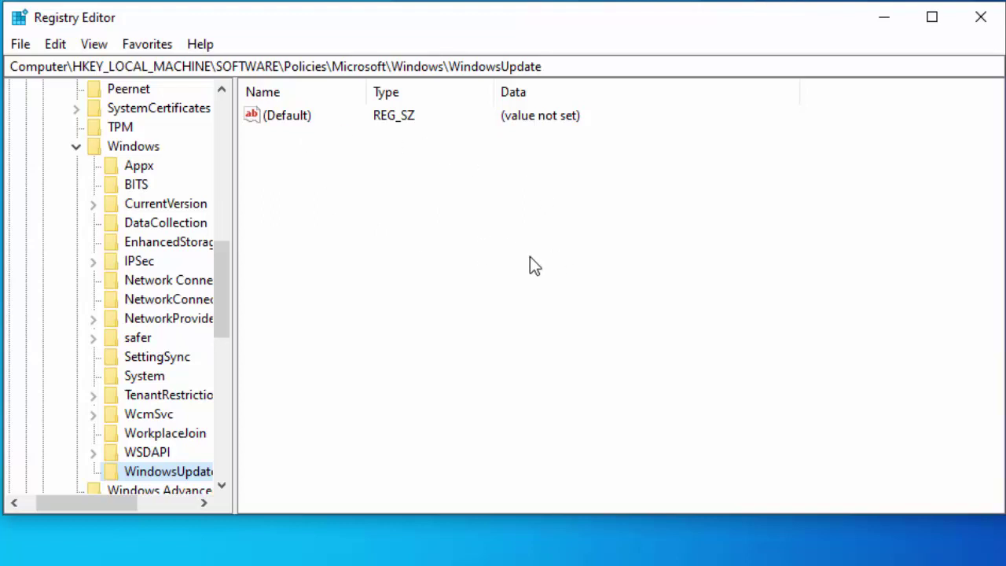
Add a DWORD (32-bit) value named TargetReleaseVersion to the WindowsUpdate key
right_click(297, 162)
mouse_move(339, 182)
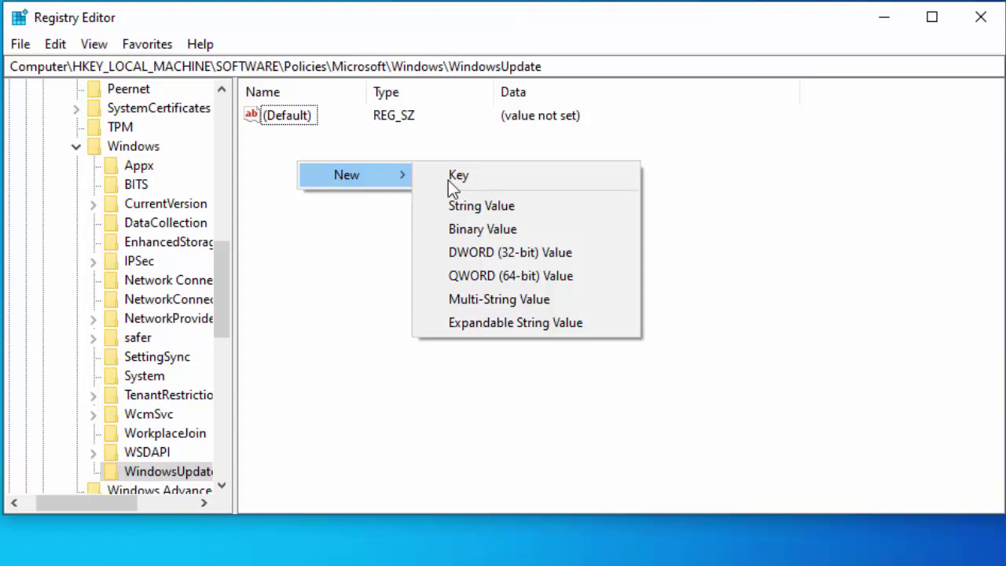
left_click(580, 251)
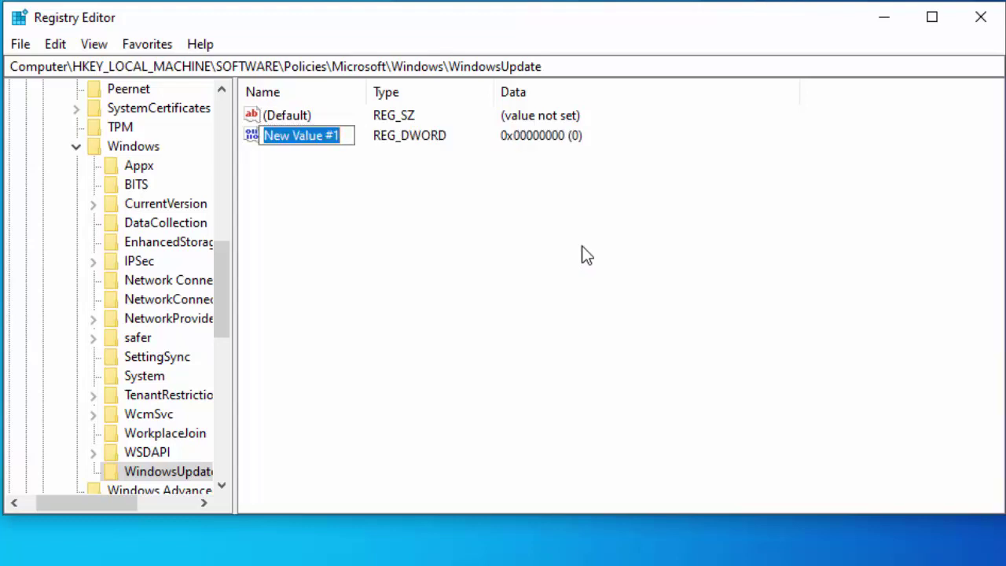
type("Target")
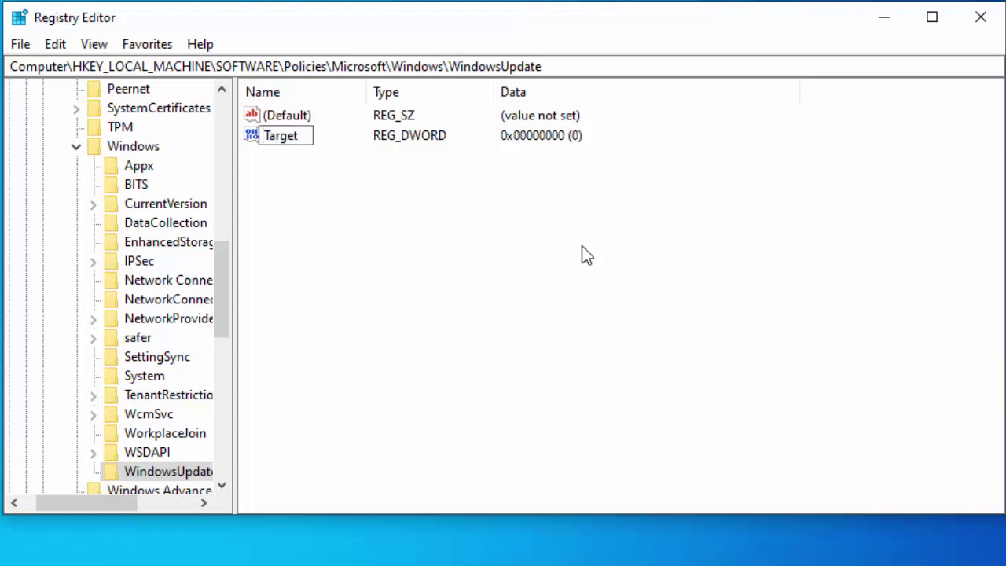
type("Release")
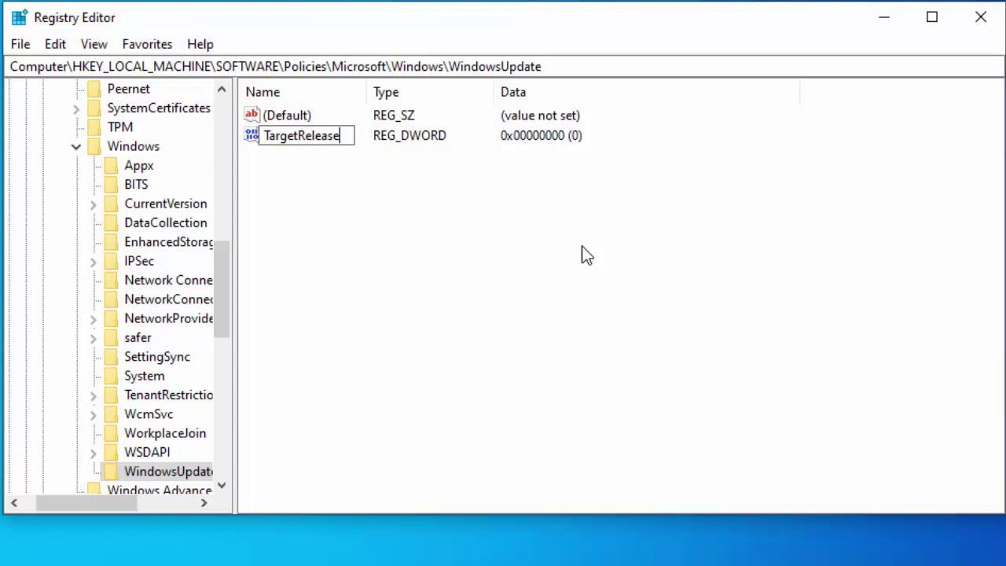
type("Version")
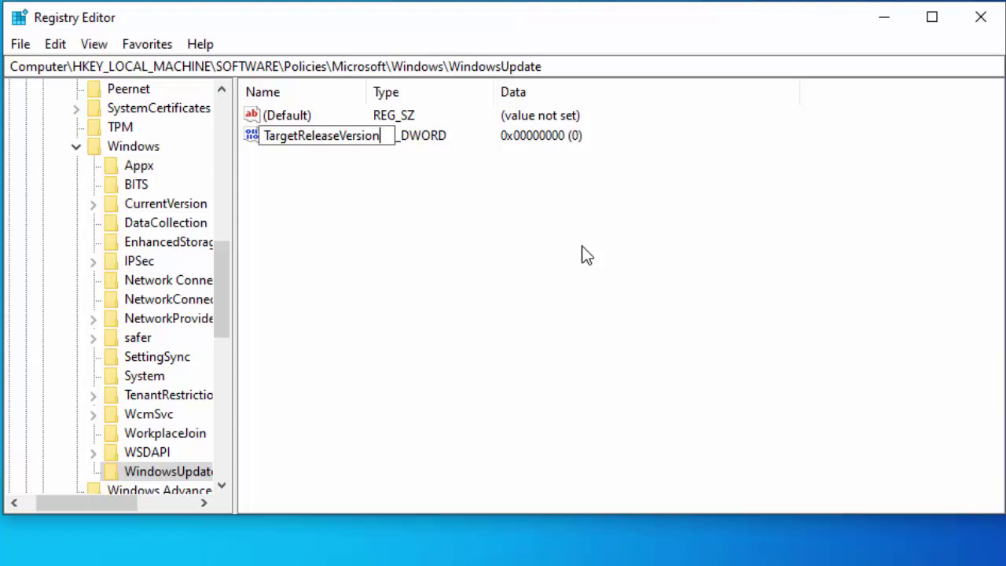
key("Return")
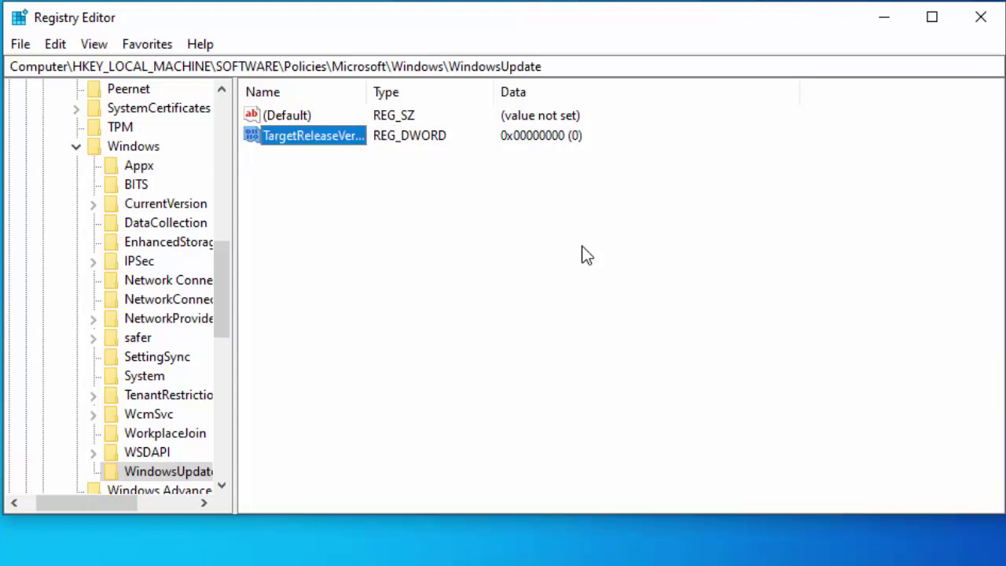
Set TargetReleaseVersion's data to 1 and widen the Name column
double_click(287, 135)
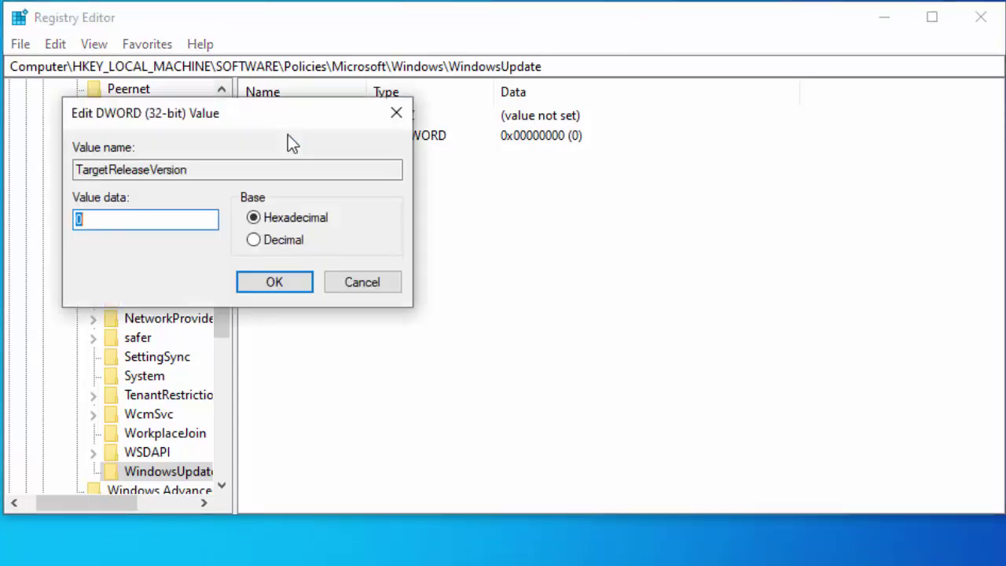
type("1")
left_click(306, 281)
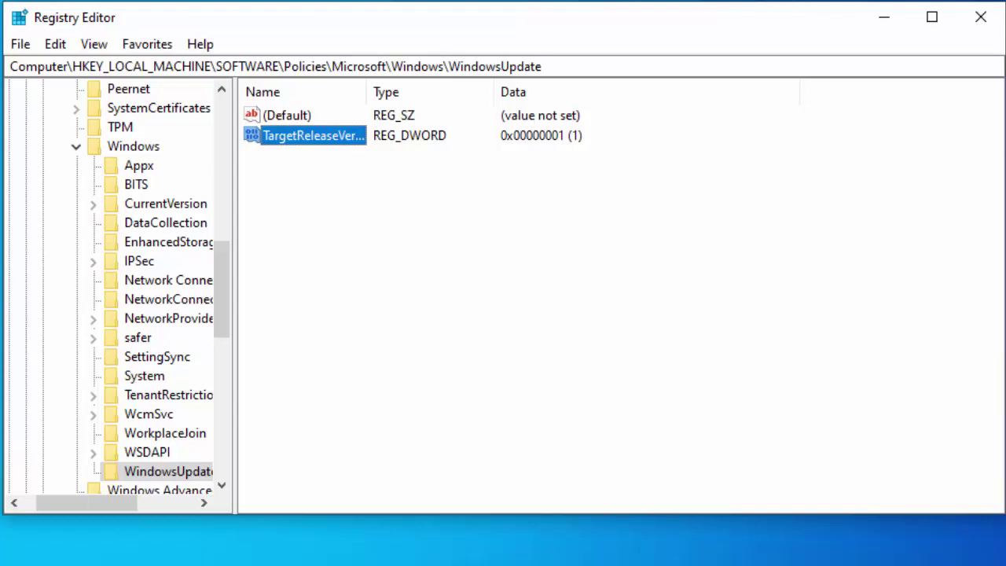
left_click(399, 287)
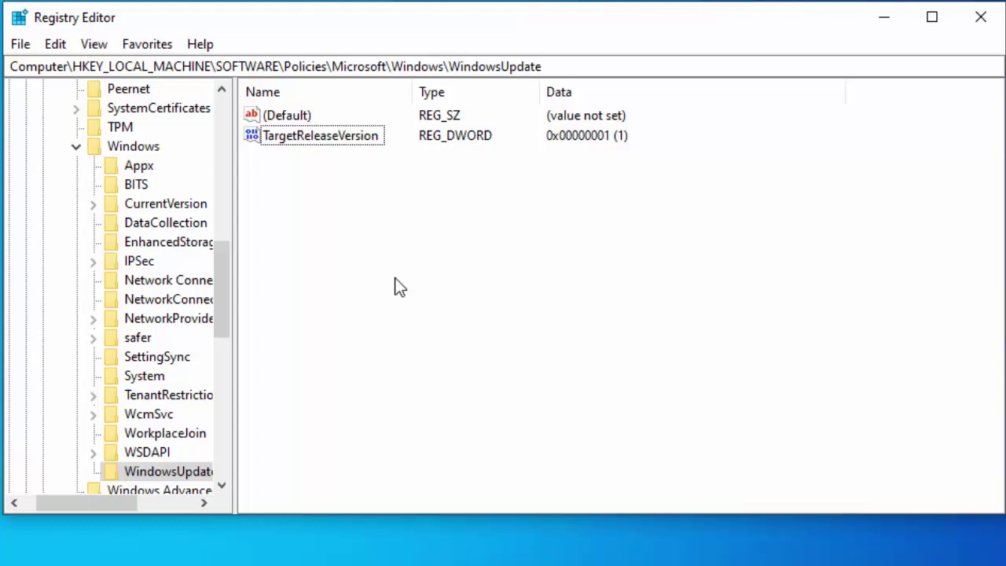
Add a String Value named TargetReleaseVersionInfo, correcting a typo in the name
right_click(318, 182)
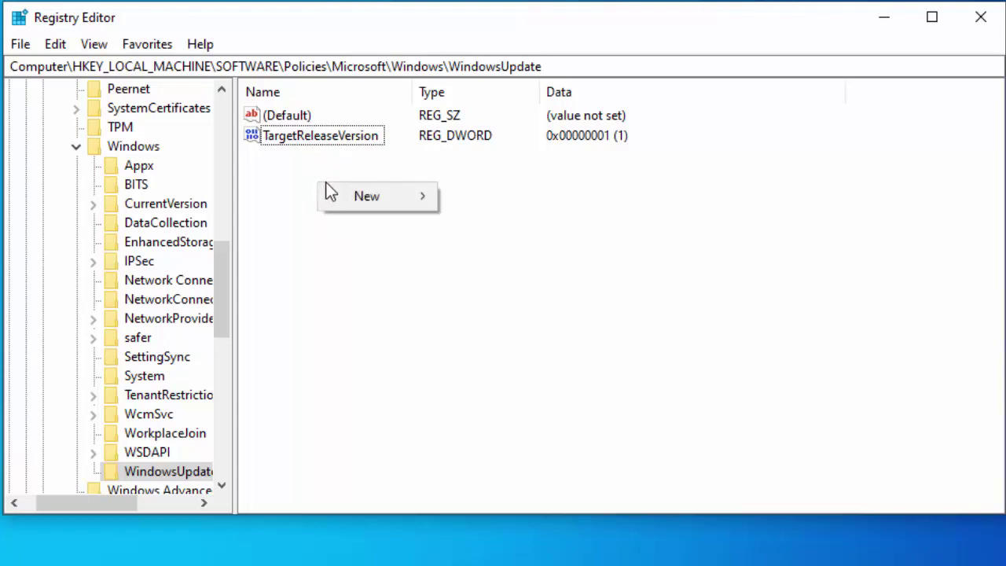
mouse_move(357, 195)
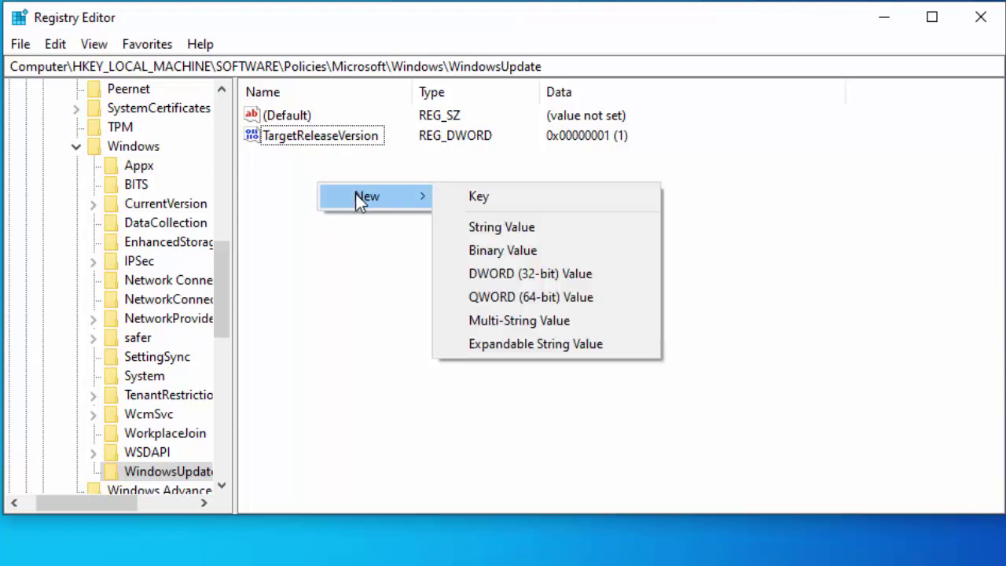
left_click(563, 225)
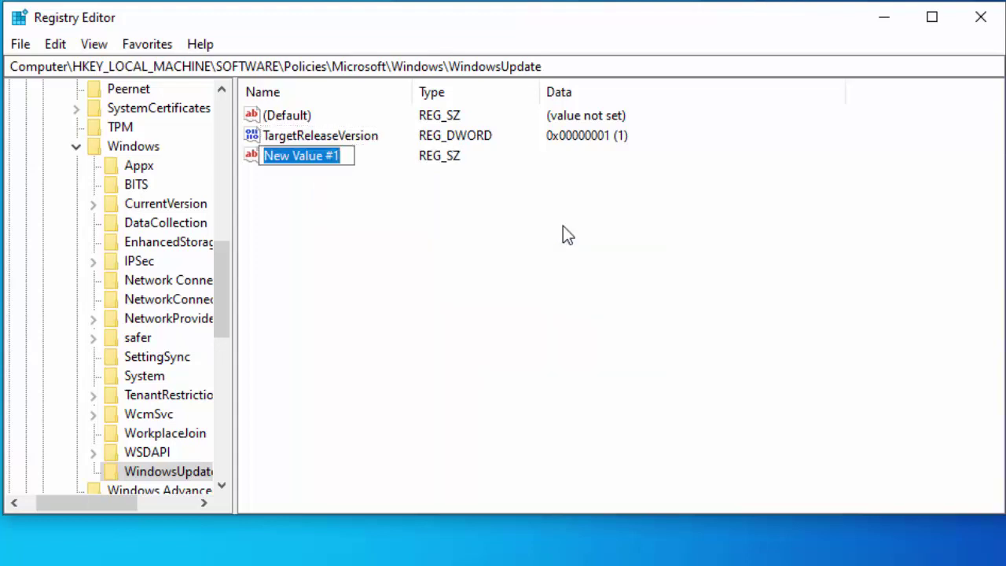
type("TargetR")
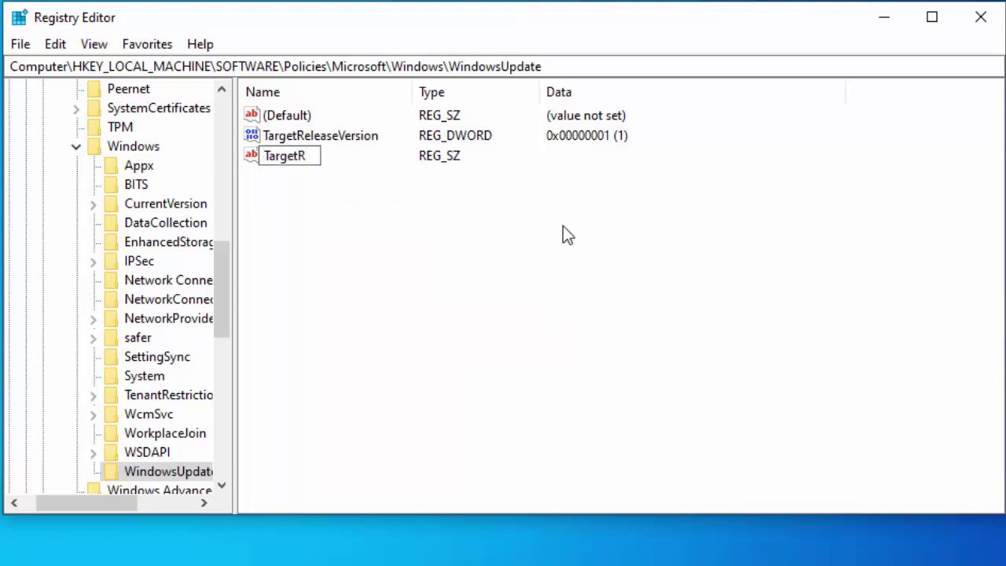
type("eleaseV")
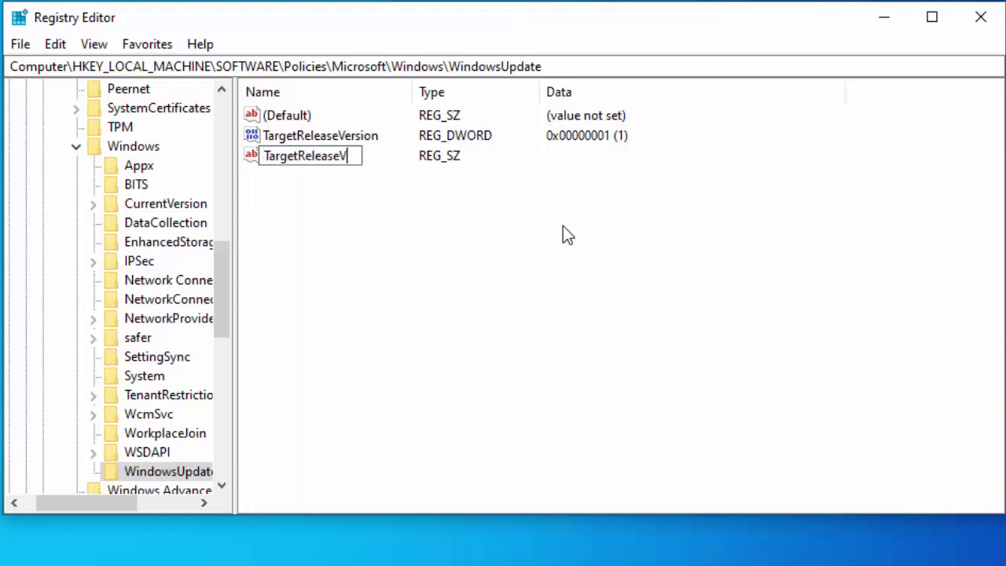
type("ersion")
key("Left")
key("Left")
key("Left")
type("s")
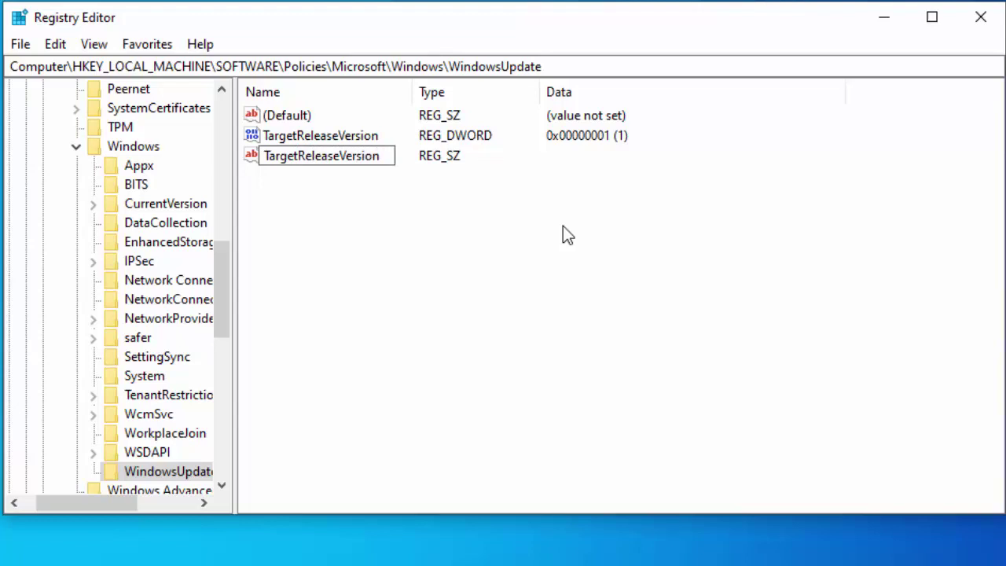
key("End")
type("Info")
key("Return")
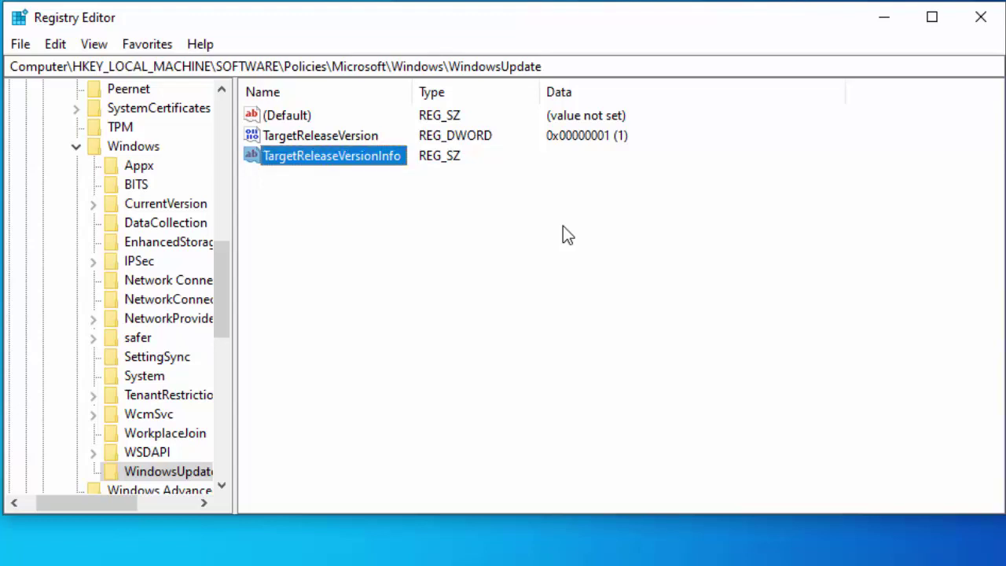
Open TargetReleaseVersionInfo and enter 21H2 as its value data
double_click(312, 157)
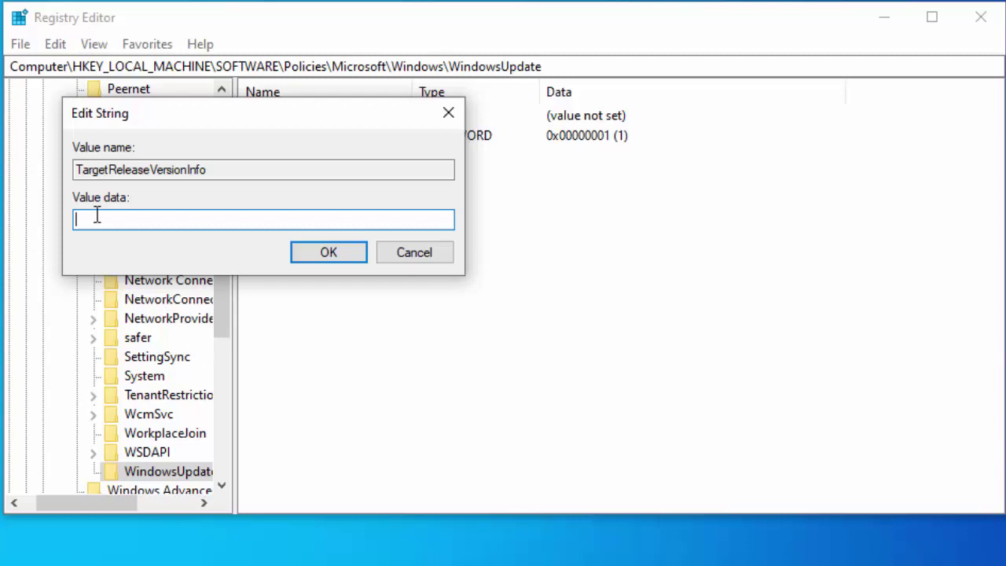
type("21H2")
Save 21H2 for TargetReleaseVersionInfo, then reopen the value to edit its data
left_click(342, 253)
left_click(157, 475)
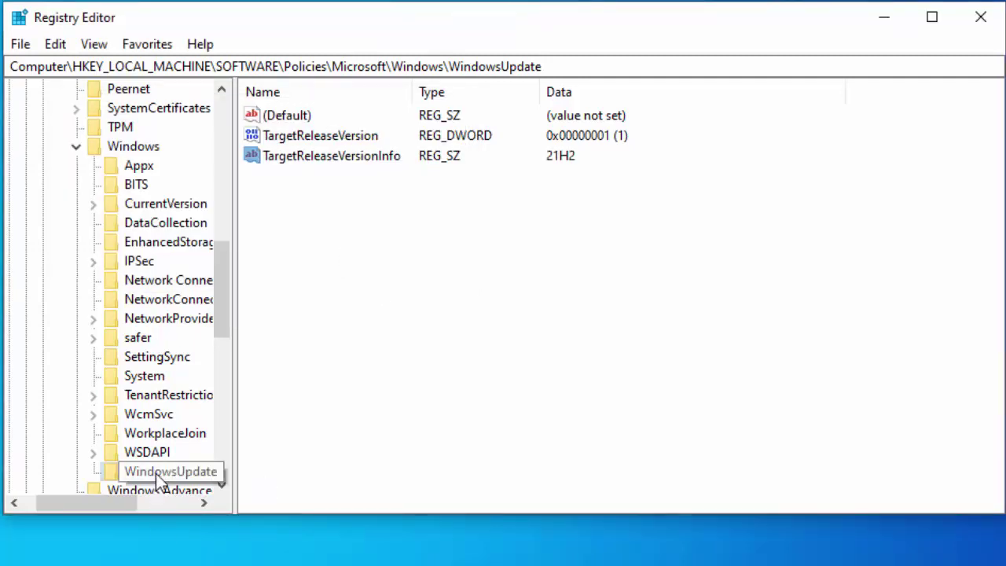
double_click(285, 158)
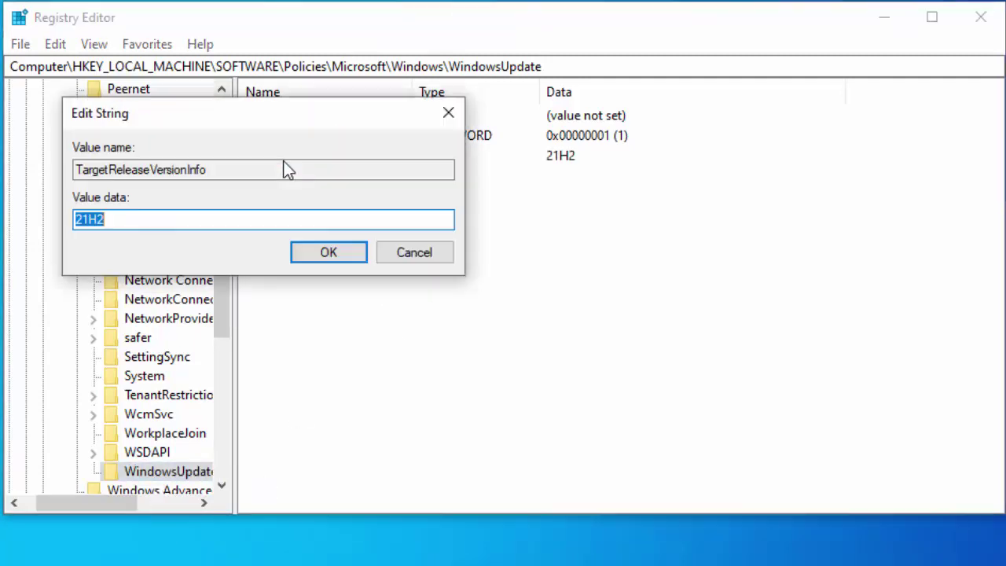
left_click(89, 222)
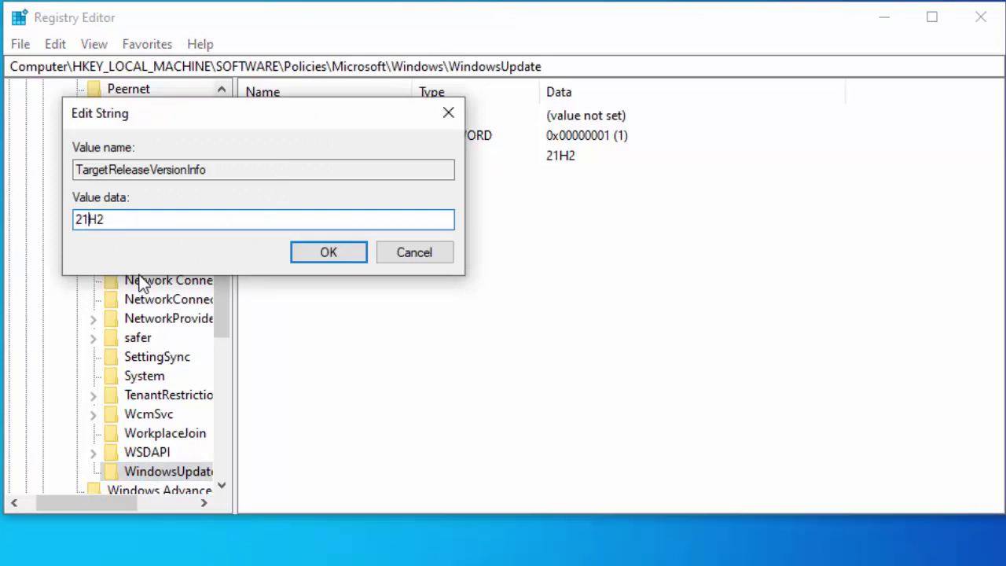
Edit individual characters of the data, restore it to 21H2, and save
key("BackSpace")
type("2")
key("Right")
key("Right")
key("BackSpace")
type("1")
key("Left")
key("Left")
key("Left")
key("Delete")
type("1")
key("BackSpace")
type("2")
left_click(351, 253)
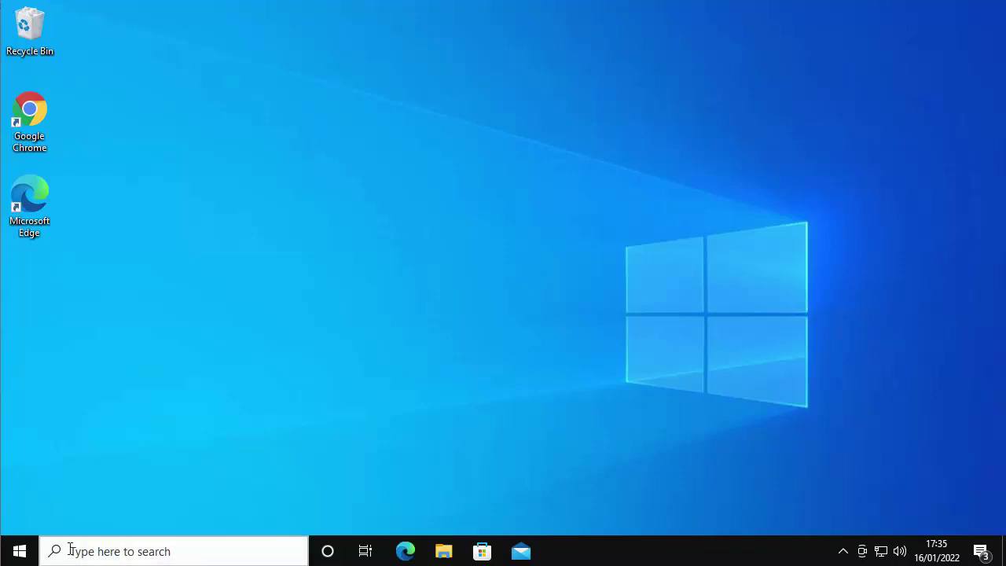
Search for regedit and run Registry Editor as administrator, approving the UAC prompt
left_click(20, 551)
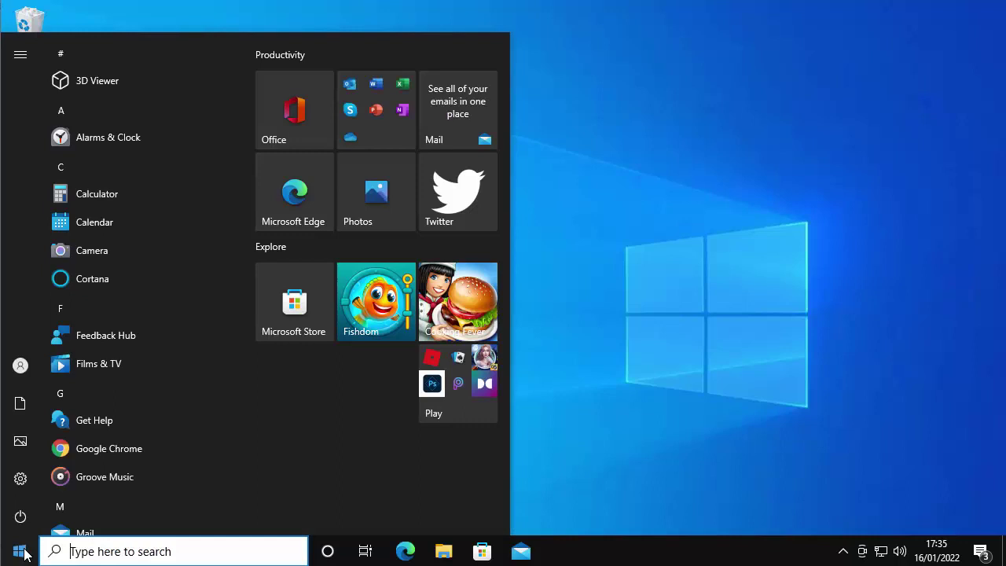
type("regedit")
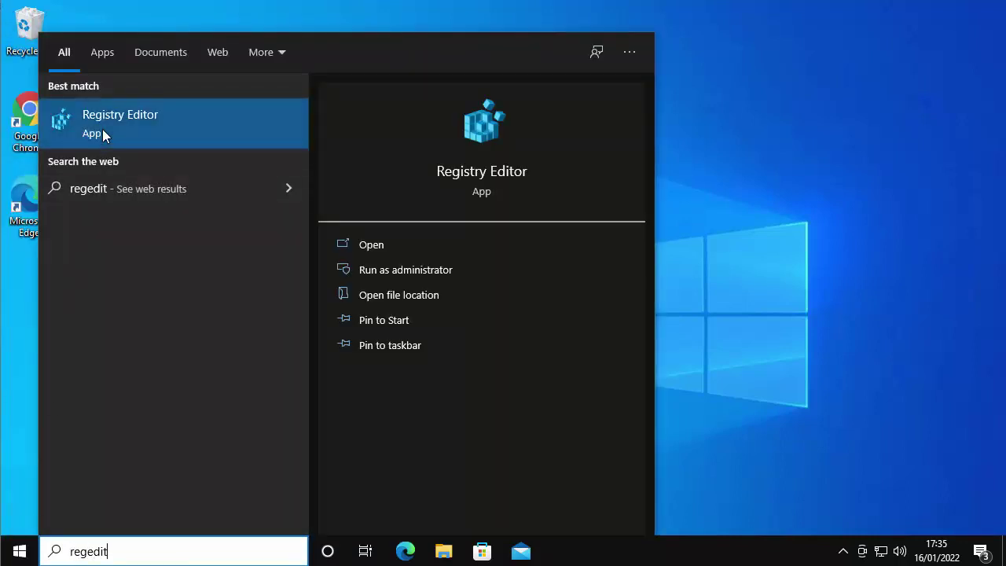
right_click(165, 118)
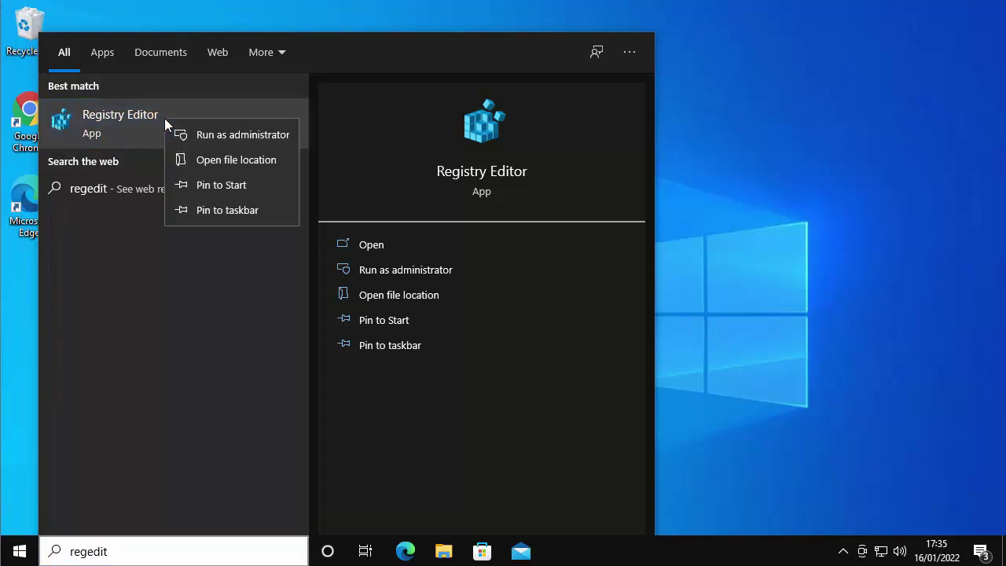
left_click(293, 135)
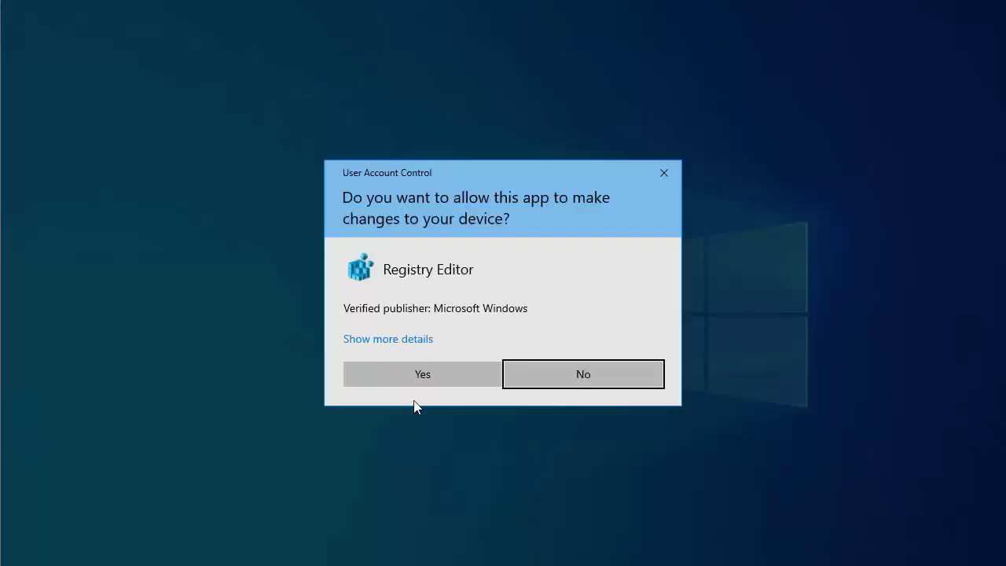
left_click(460, 371)
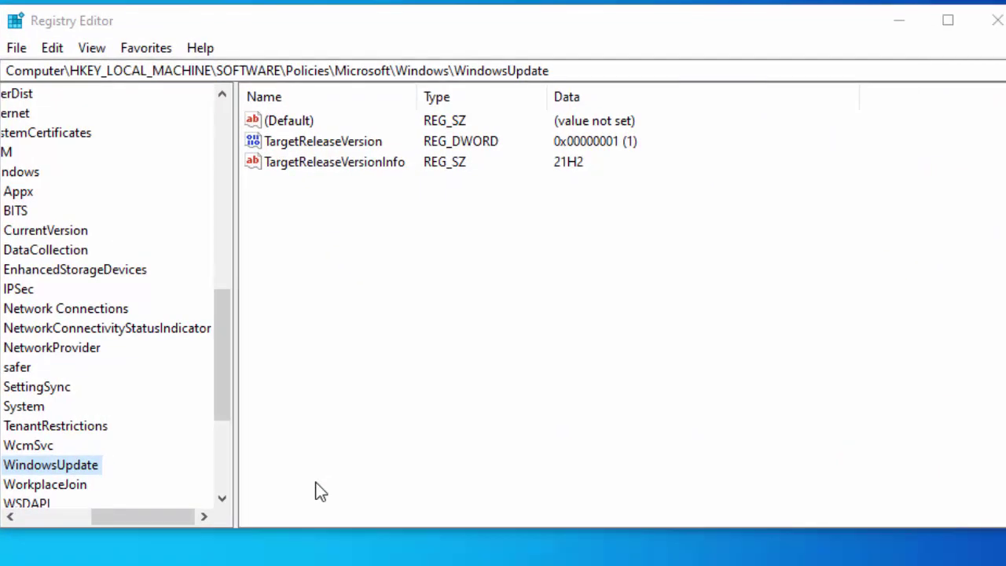
Delete TargetReleaseVersionInfo (21H2) and TargetReleaseVersion (1) from the WindowsUpdate key, confirming each
left_click(45, 470)
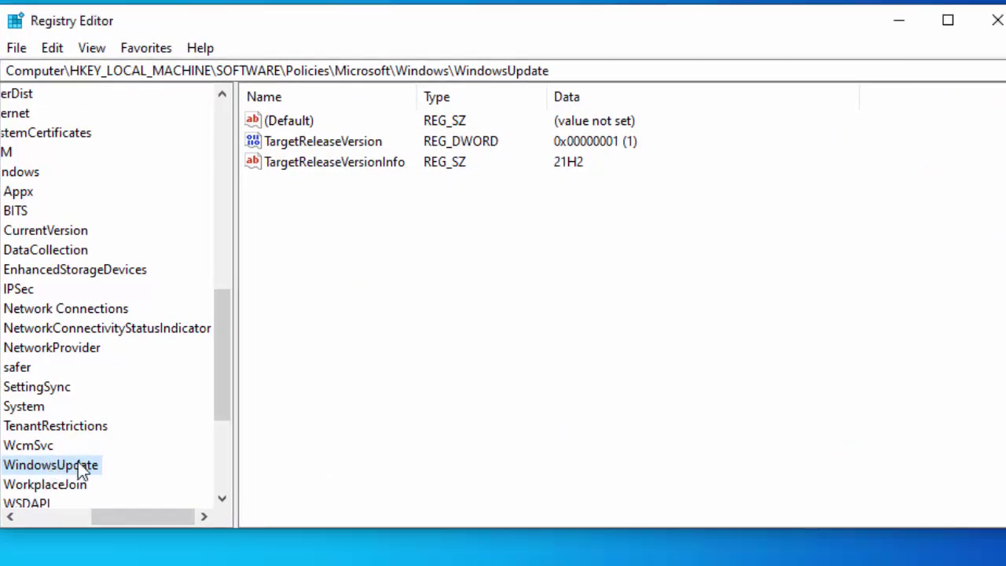
left_click(286, 165)
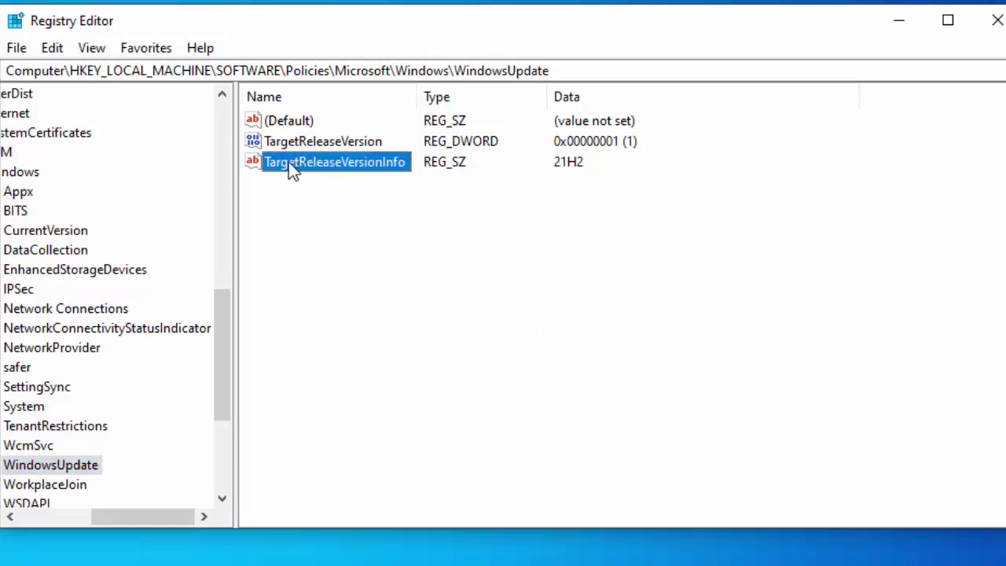
right_click(288, 162)
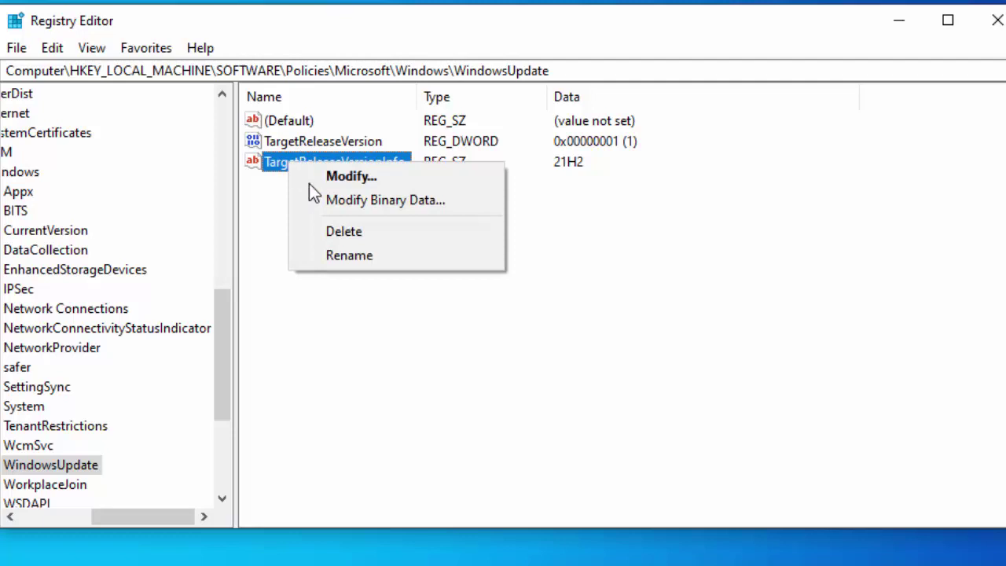
left_click(336, 233)
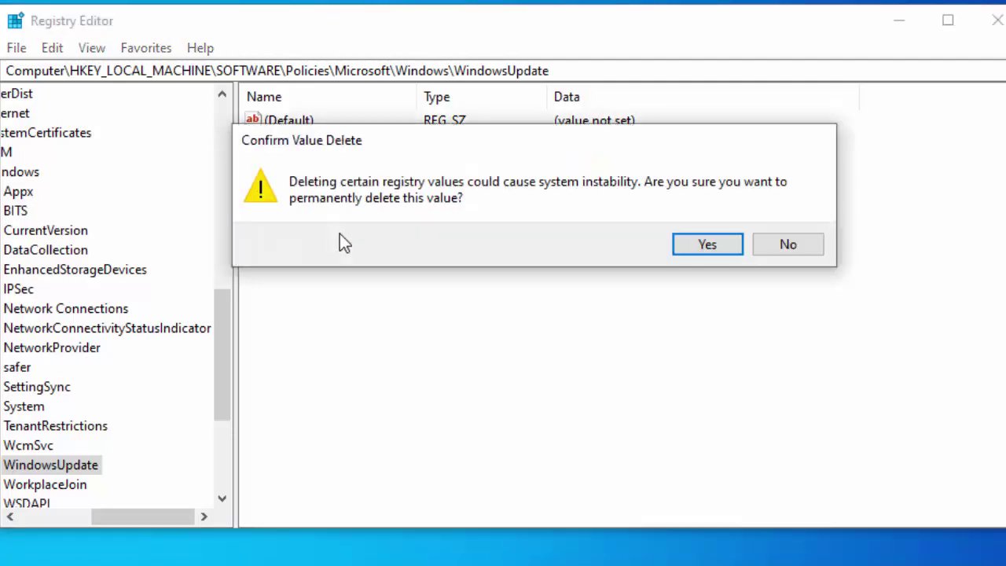
left_click(694, 245)
right_click(312, 143)
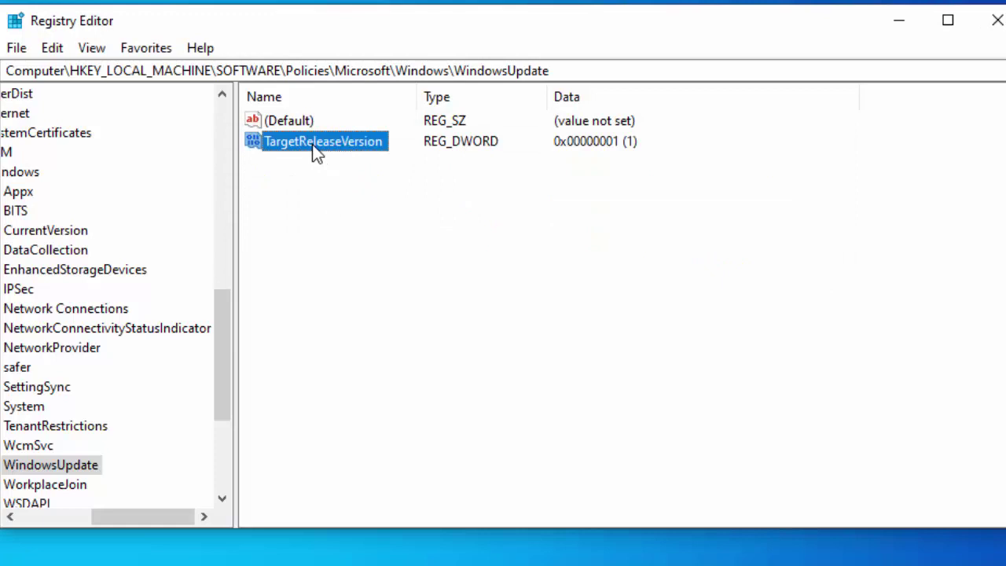
left_click(366, 214)
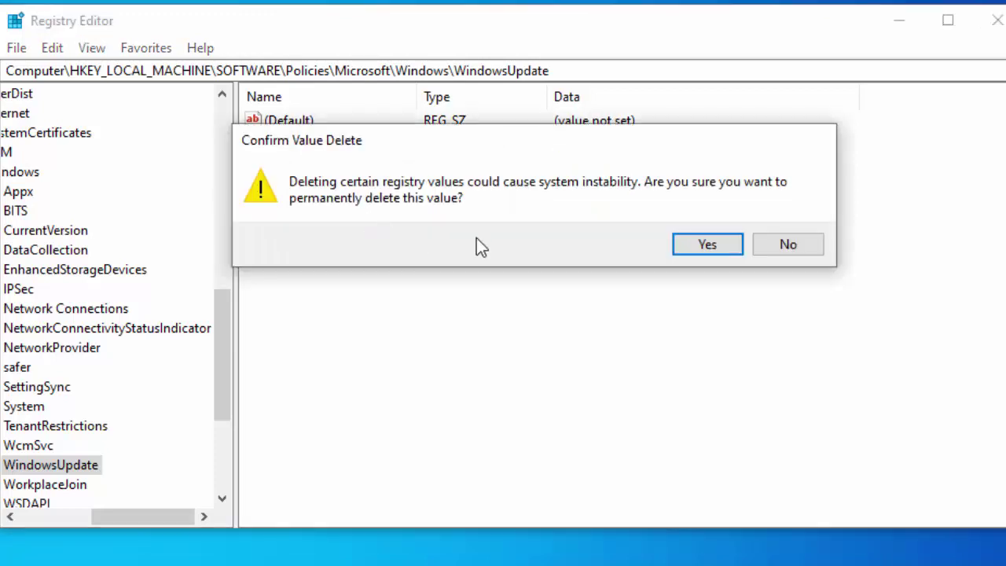
left_click(697, 243)
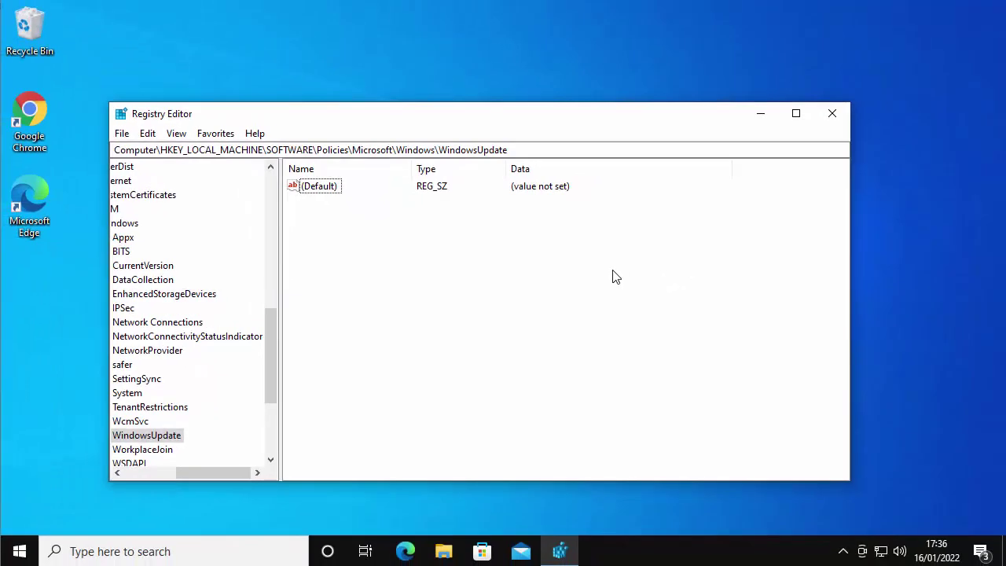
Close Registry Editor and go to Update & Security in Windows Settings
left_click(832, 115)
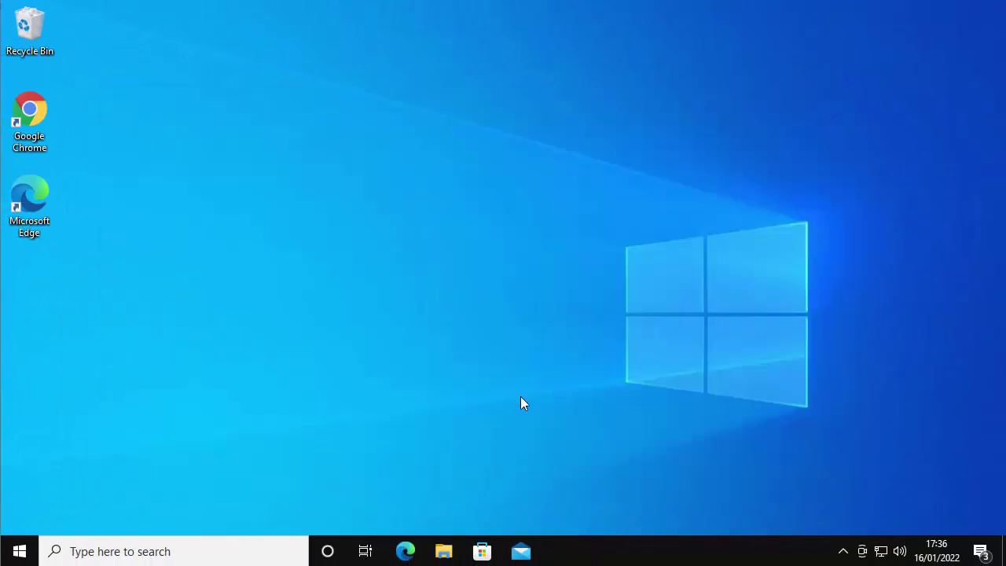
left_click(19, 551)
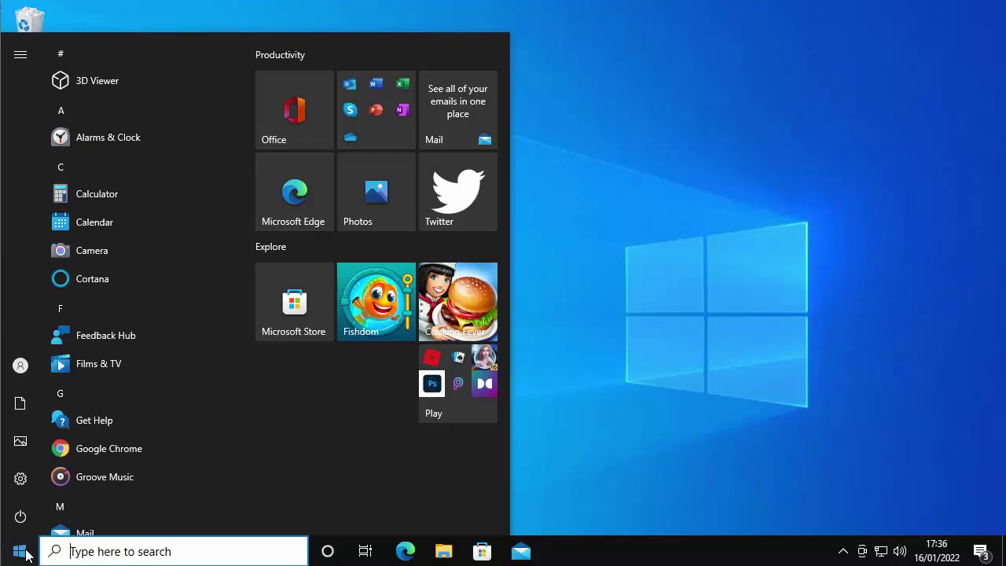
left_click(19, 479)
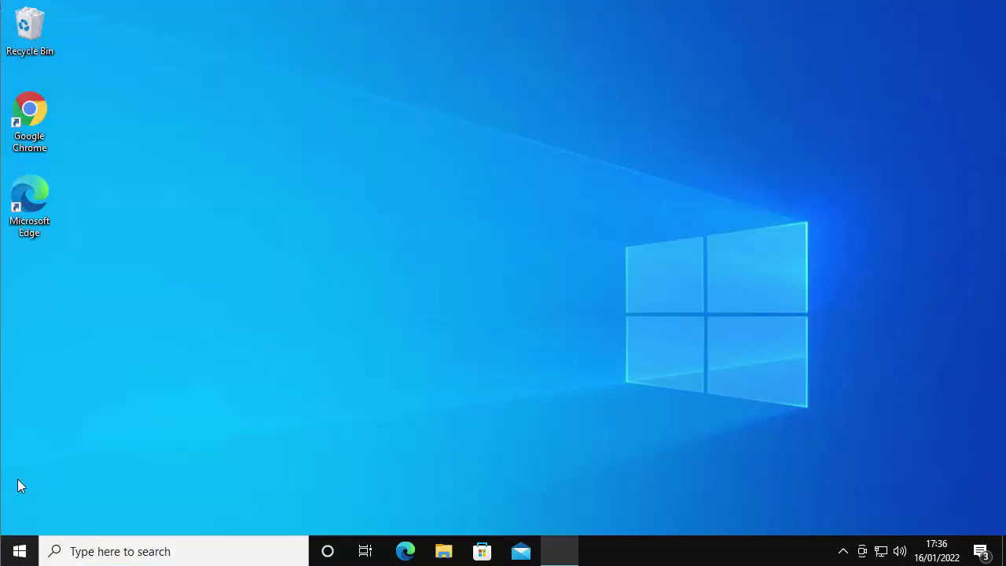
scroll(479, 430, "down", 5)
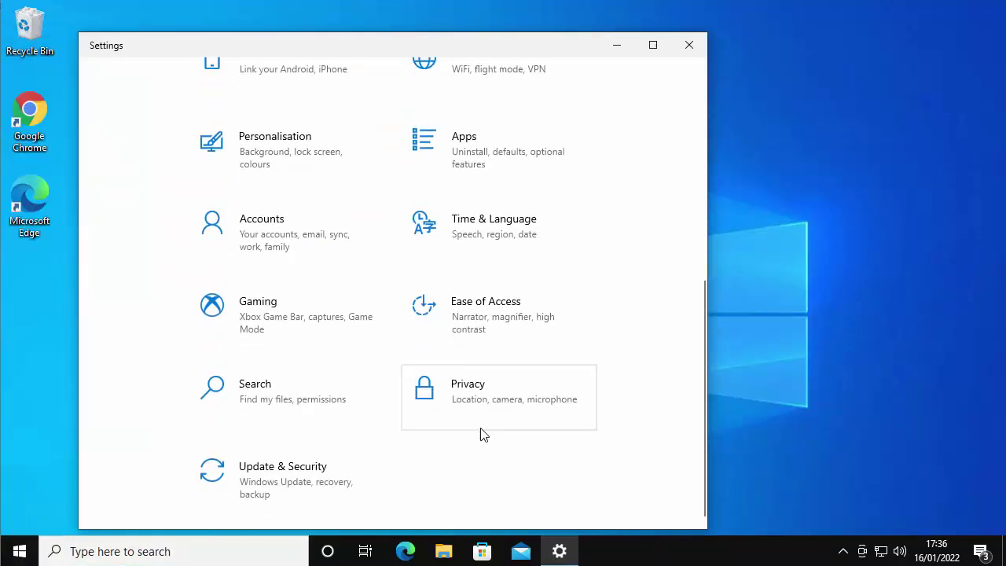
left_click(214, 472)
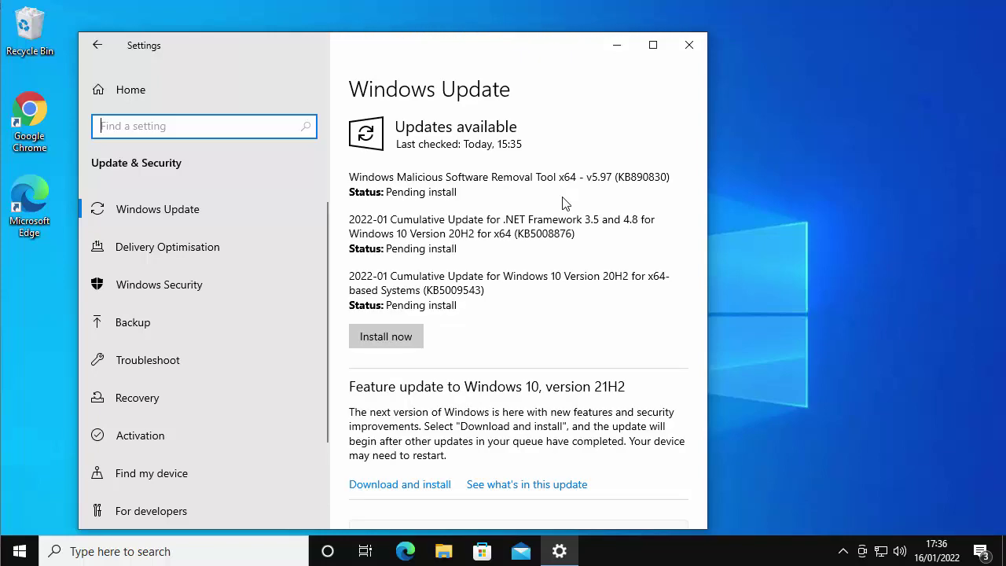
scroll(611, 243, "down", 5)
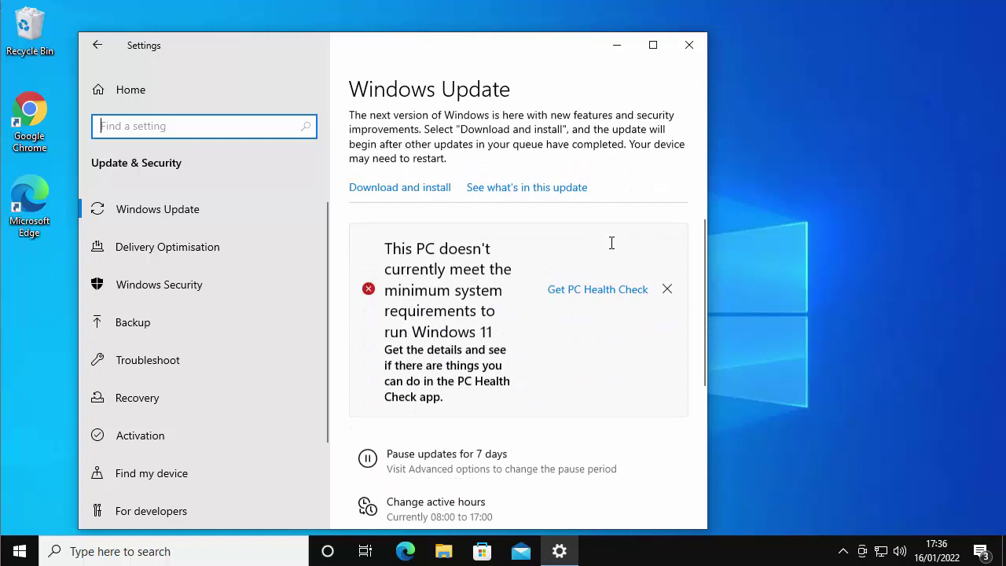
scroll(611, 243, "down", 1)
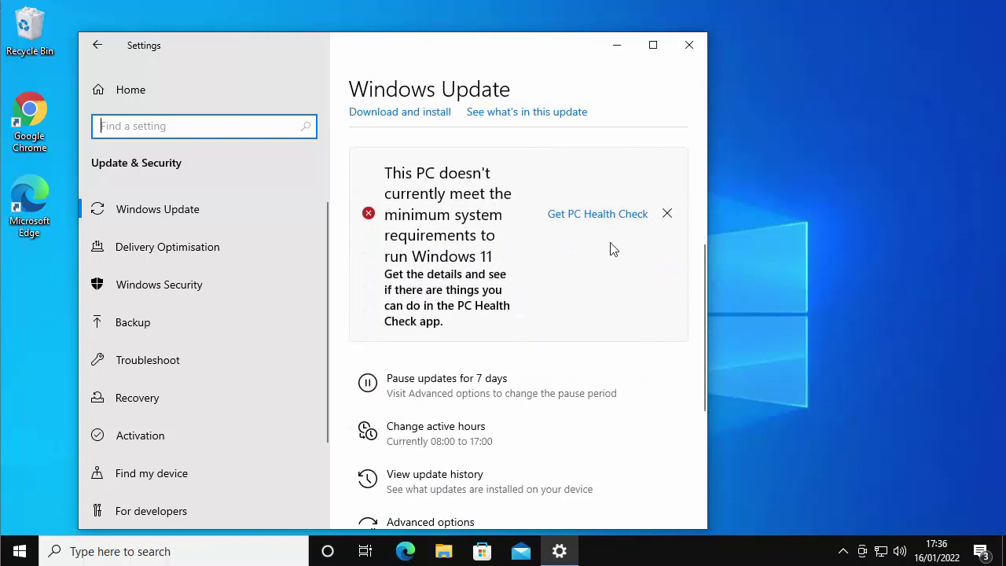